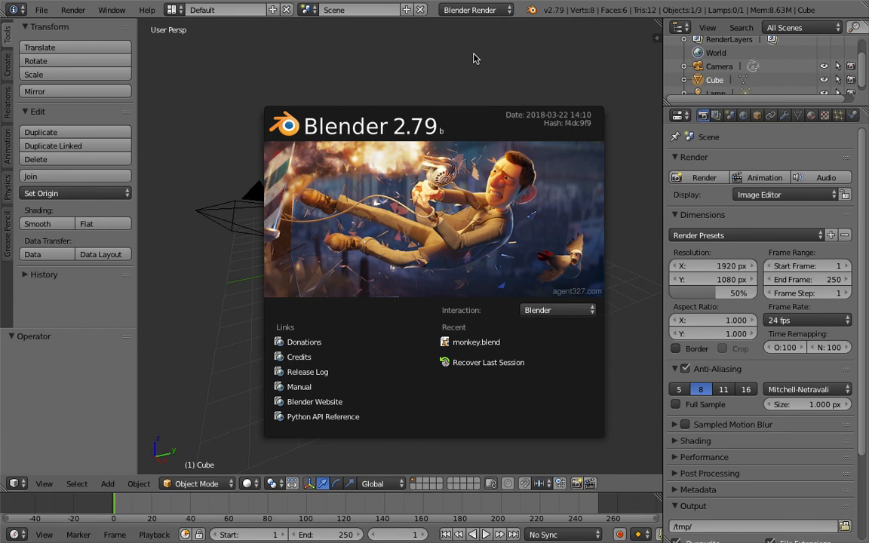
# Step: Dismiss the splash screen and make sure Emulate Numpad is enabled in the Input user preferences
pyautogui.click(474, 59)
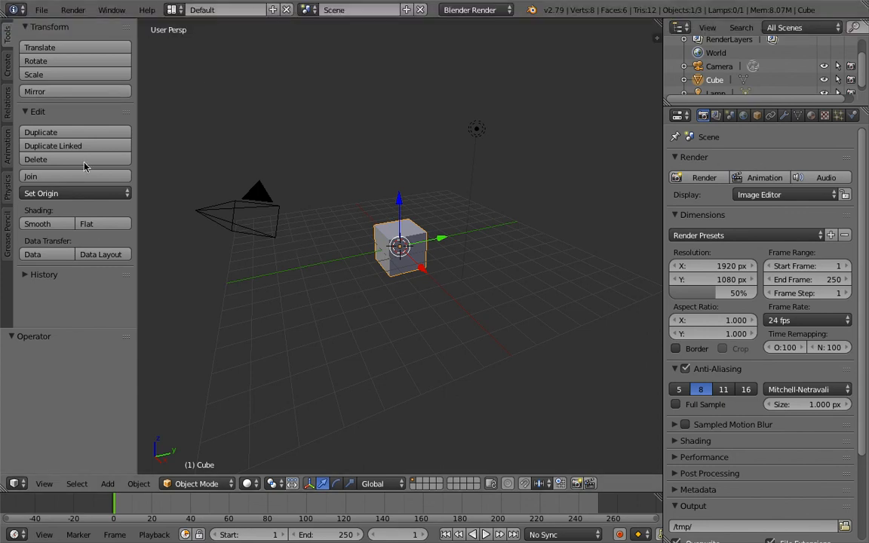
pyautogui.click(42, 9)
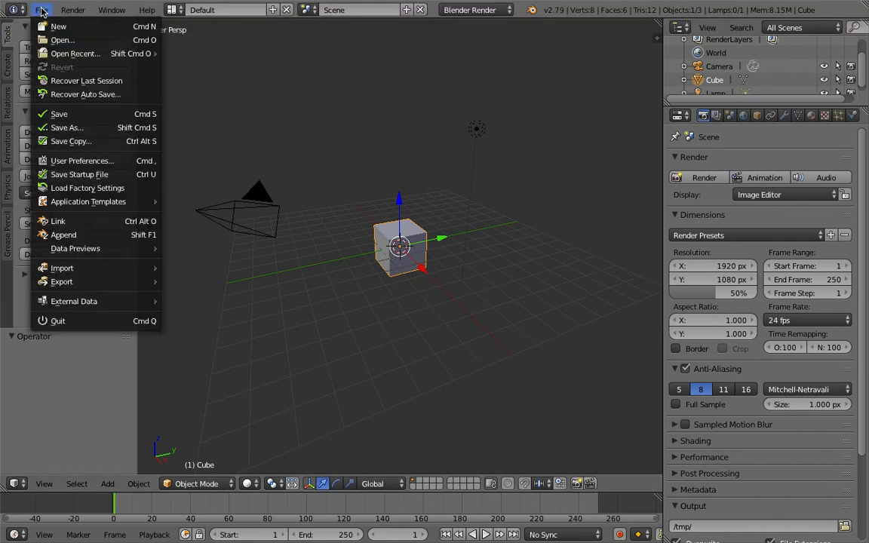
pyautogui.click(61, 161)
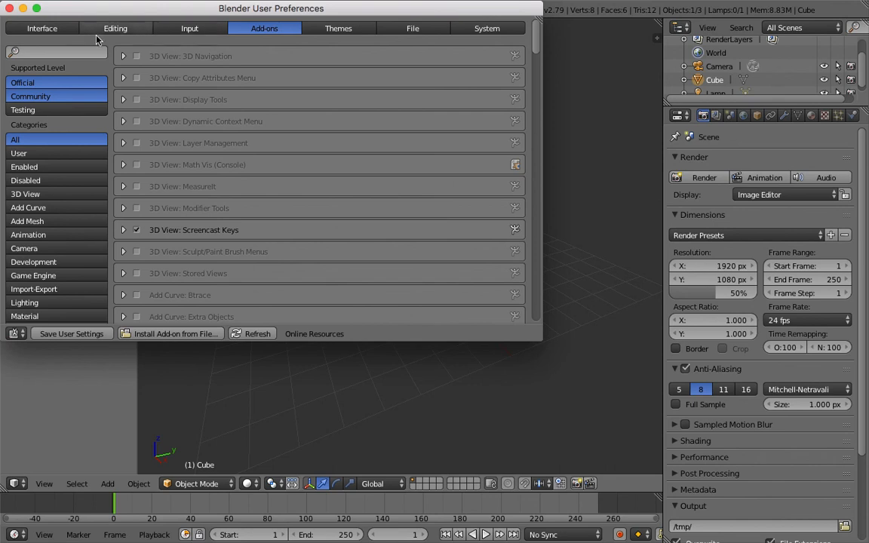
pyautogui.click(34, 29)
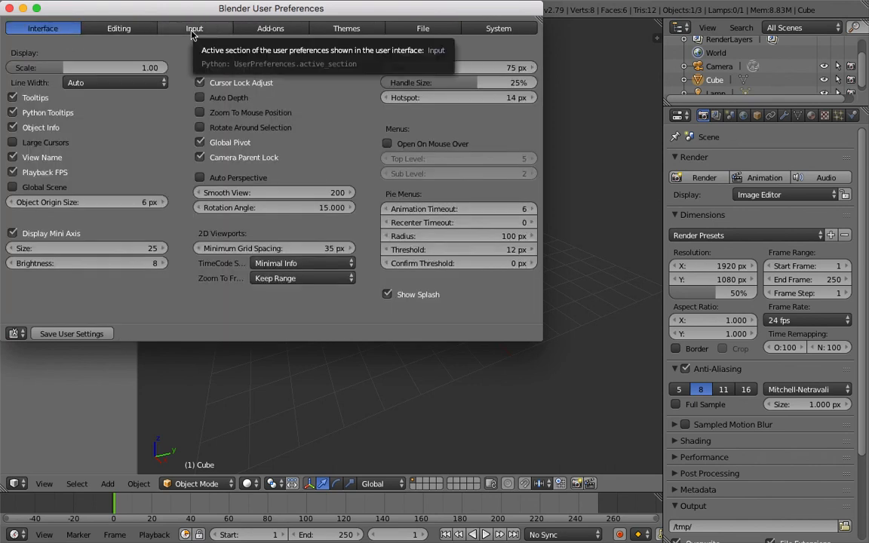
pyautogui.click(193, 31)
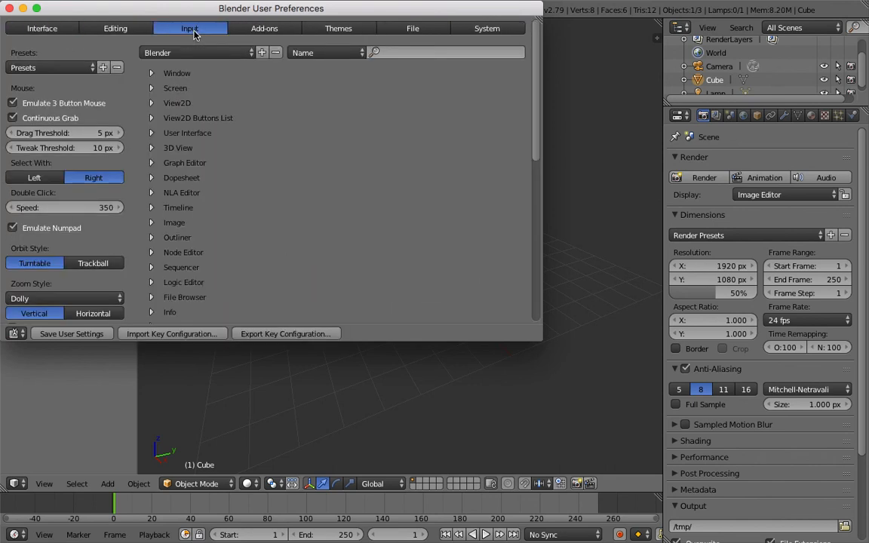
pyautogui.click(12, 229)
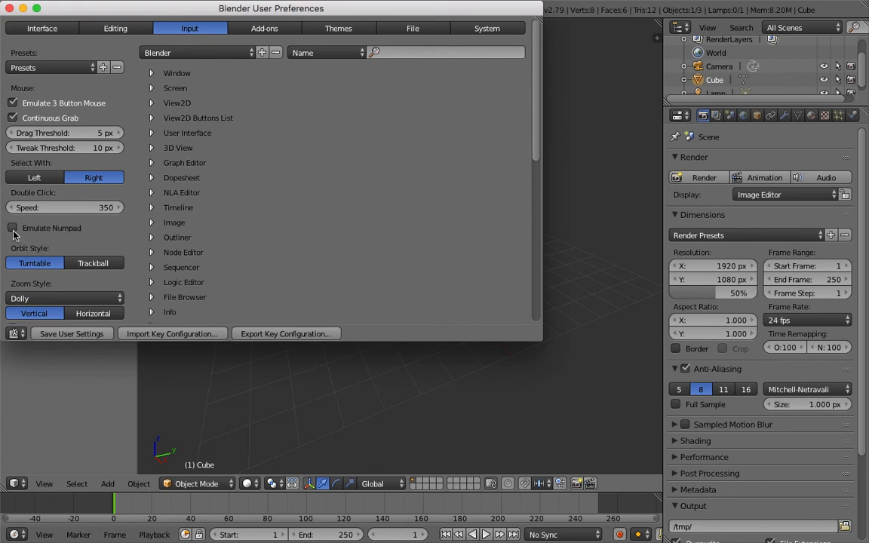
pyautogui.click(12, 228)
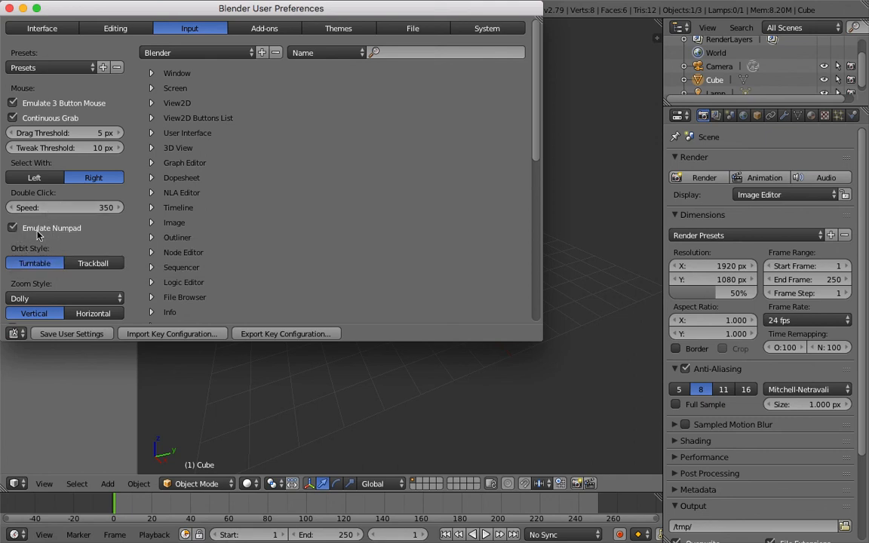
pyautogui.click(9, 8)
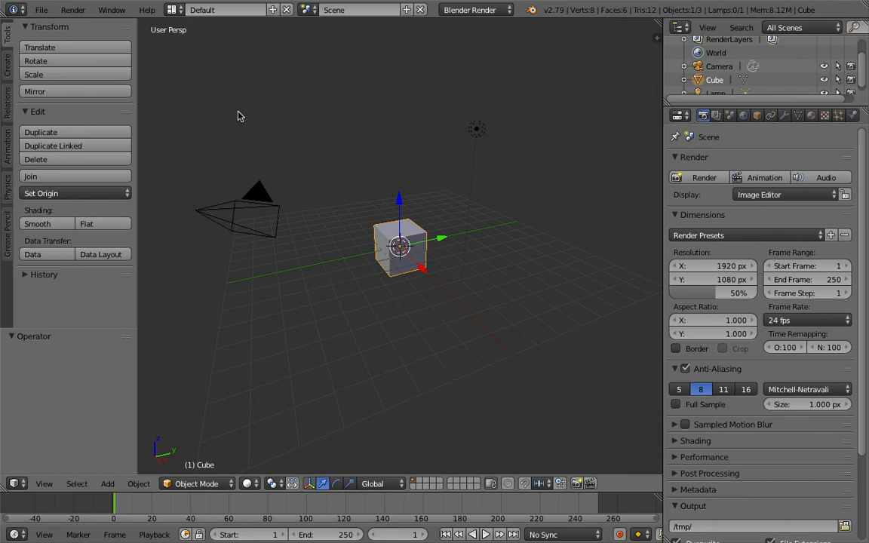
# Step: Save the current scene and preferences as the startup file
pyautogui.click(42, 10)
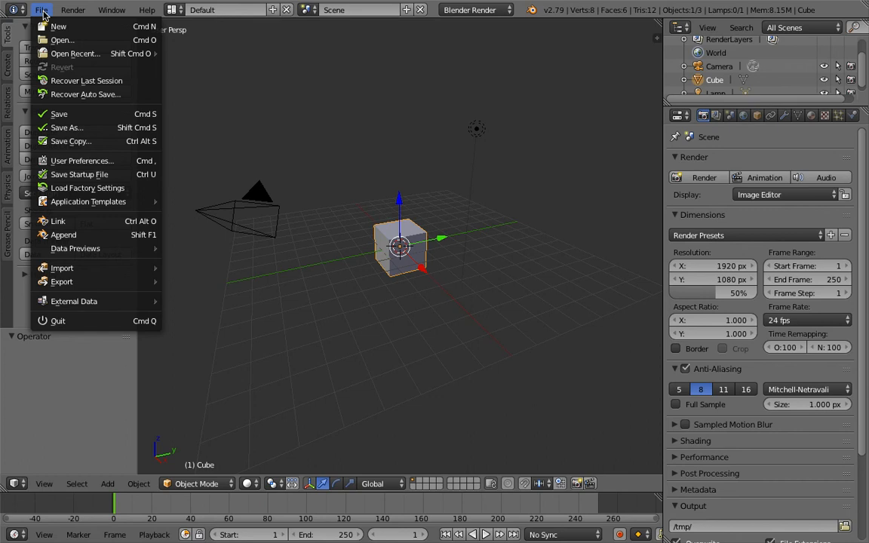
pyautogui.click(76, 181)
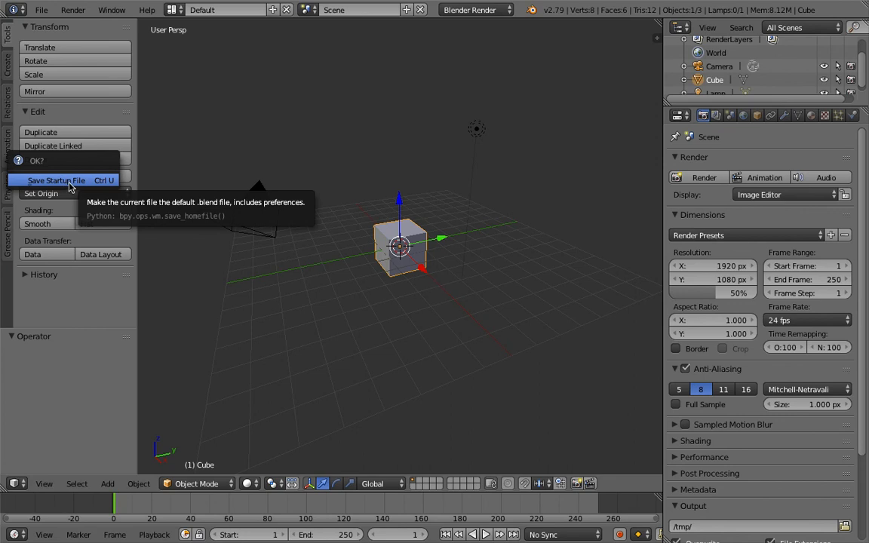
pyautogui.click(71, 186)
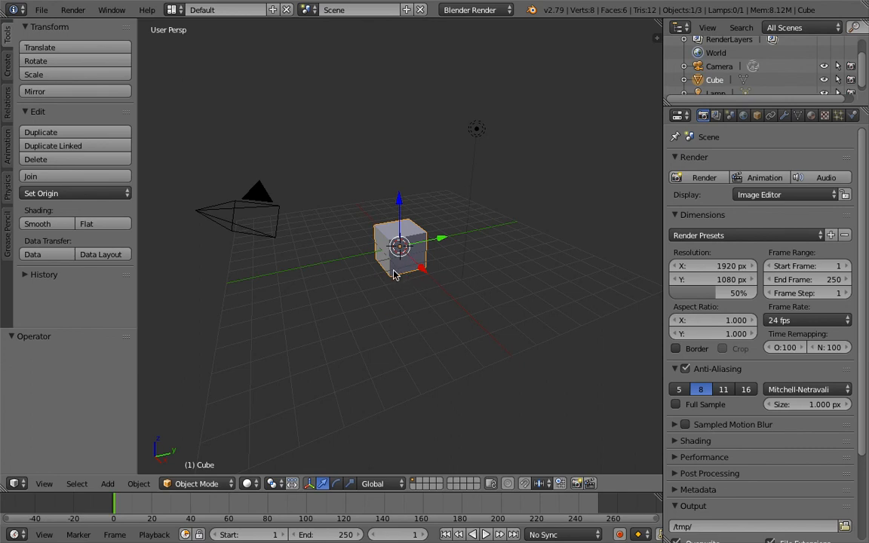
# Step: Show the scene from the front, start the Screencast Keys display and hide both side panels of the 3D view
pyautogui.press('KP_1')
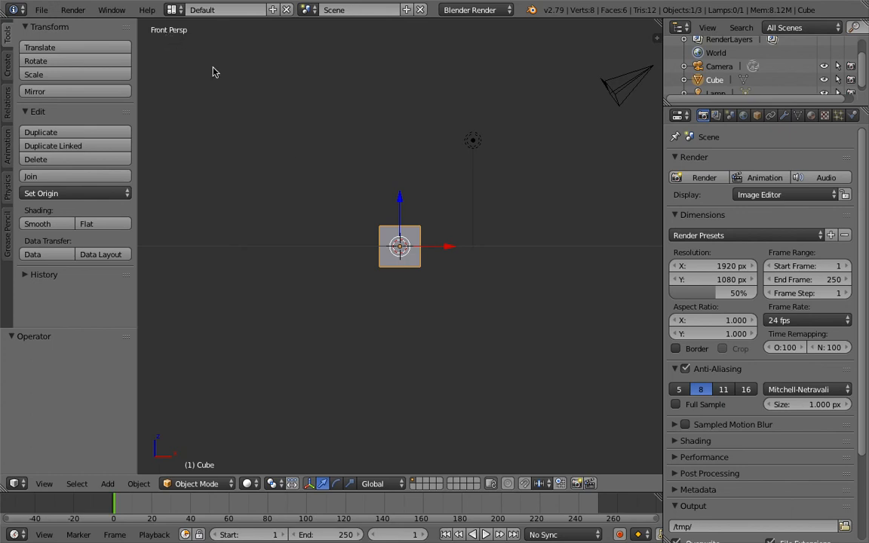
pyautogui.press('n')
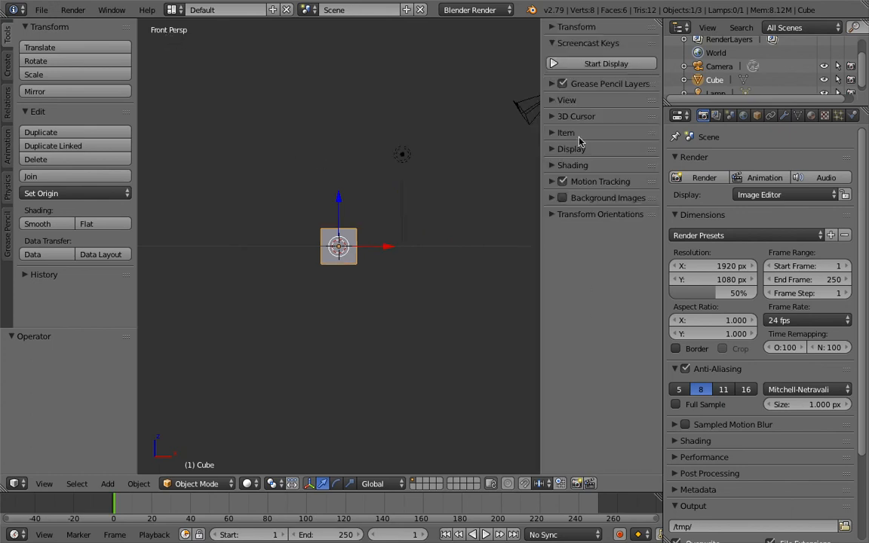
pyautogui.click(611, 65)
pyautogui.press('n')
pyautogui.press('t')
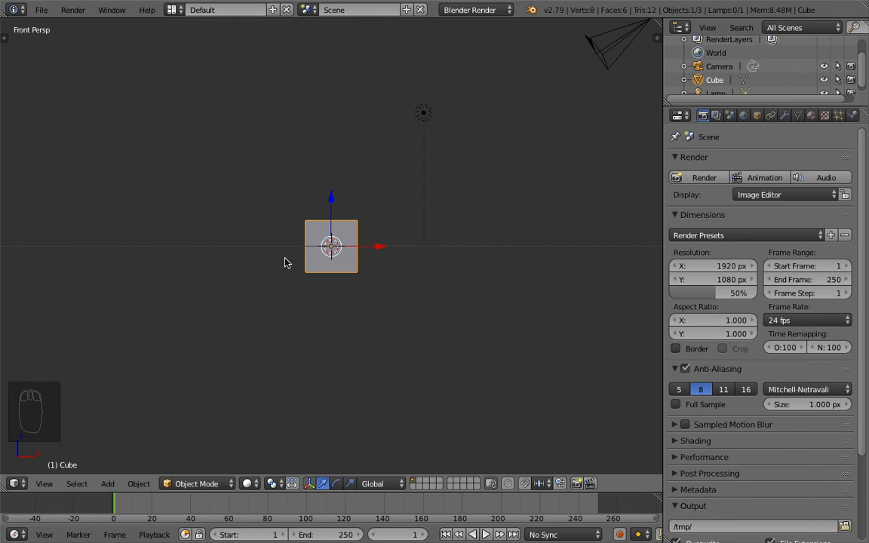
# Step: Set the 3D view to orthographic projection and look at the cube from the right and from the top
pyautogui.press('KP_5')
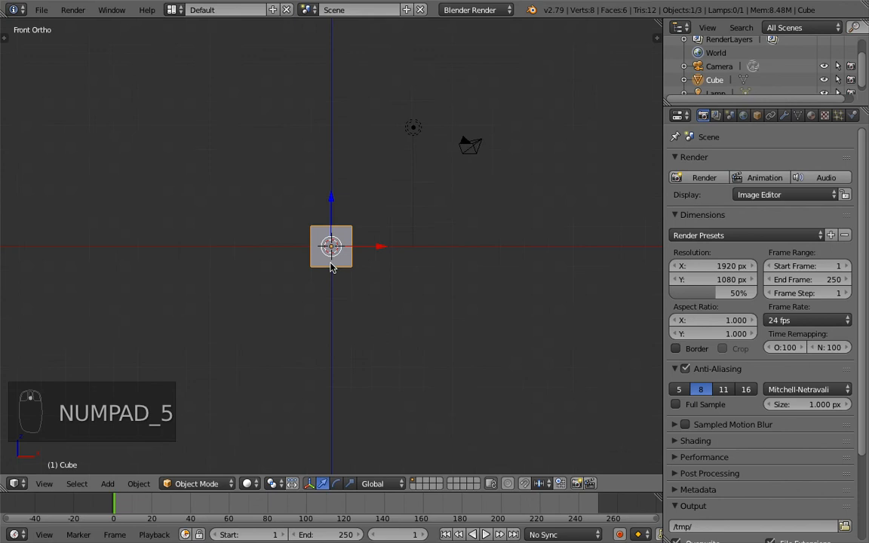
pyautogui.scroll(1, 331, 266)
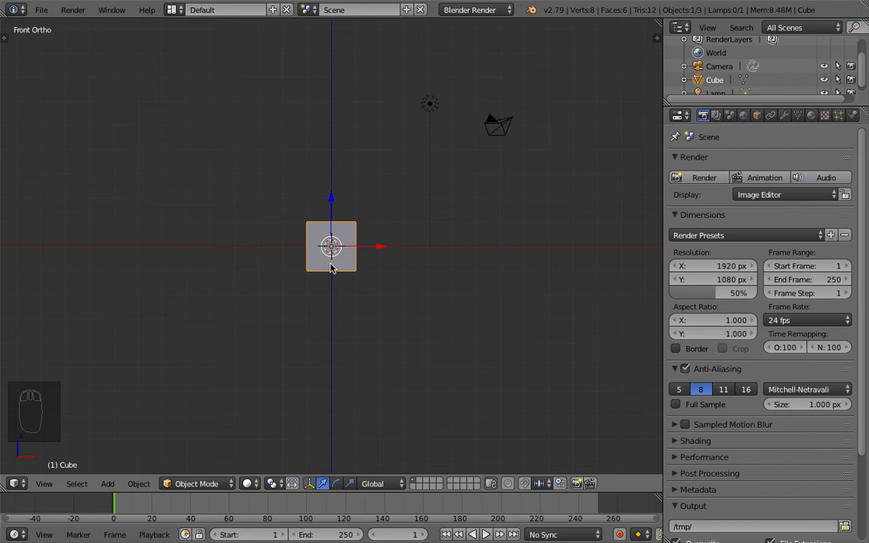
pyautogui.press('KP_3')
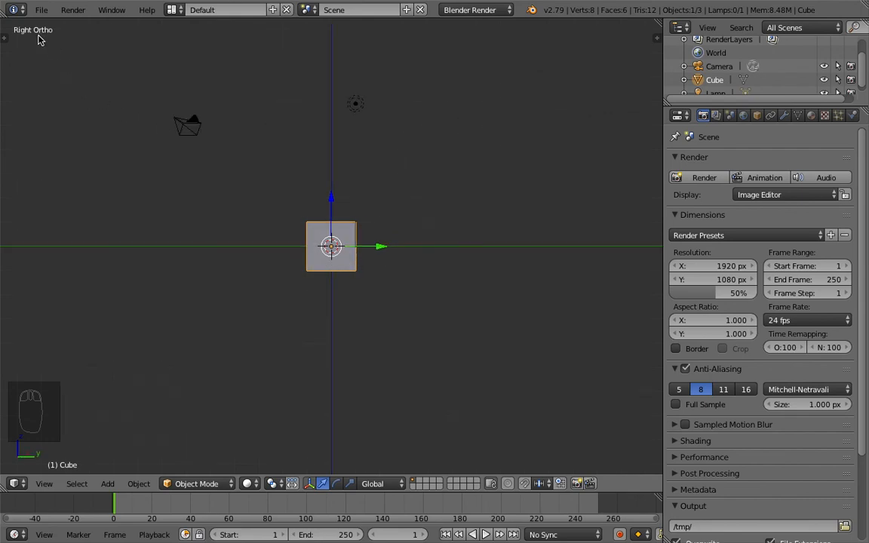
pyautogui.press('KP_7')
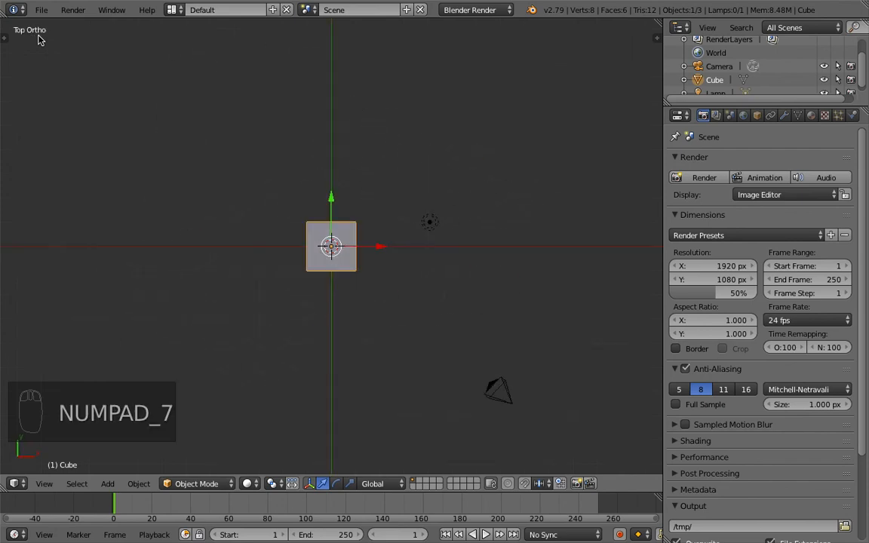
# Step: Examine the cube by rotating the view stepwise up, down and sideways, and return to the front view
pyautogui.press('KP_8')
pyautogui.press('KP_8')
pyautogui.press('KP_8')
pyautogui.press('KP_8')
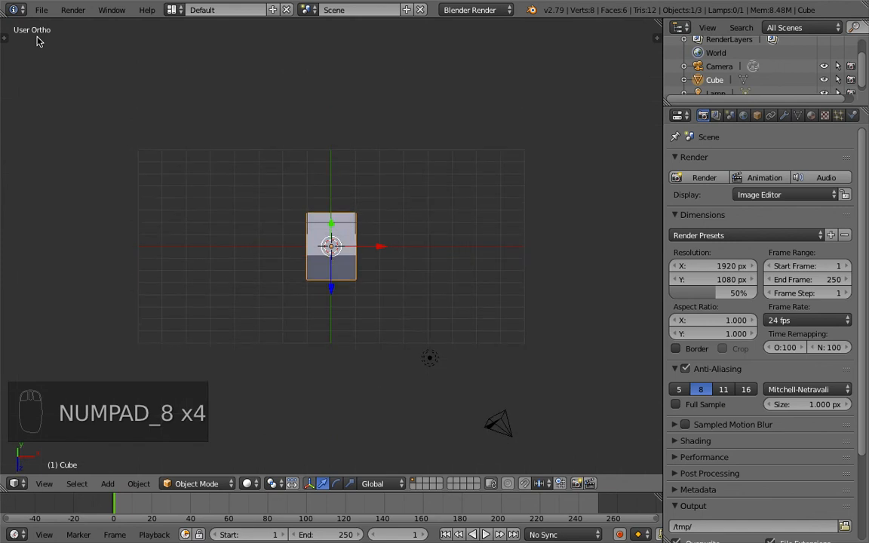
pyautogui.press('KP_2')
pyautogui.press('KP_2')
pyautogui.press('KP_2')
pyautogui.press('KP_2')
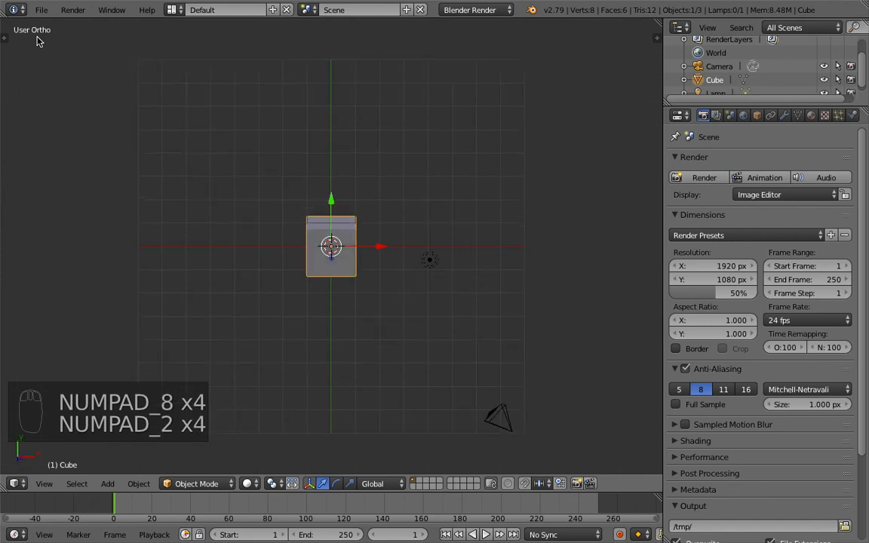
pyautogui.press('KP_4')
pyautogui.press('KP_4')
pyautogui.press('KP_4')
pyautogui.press('KP_4')
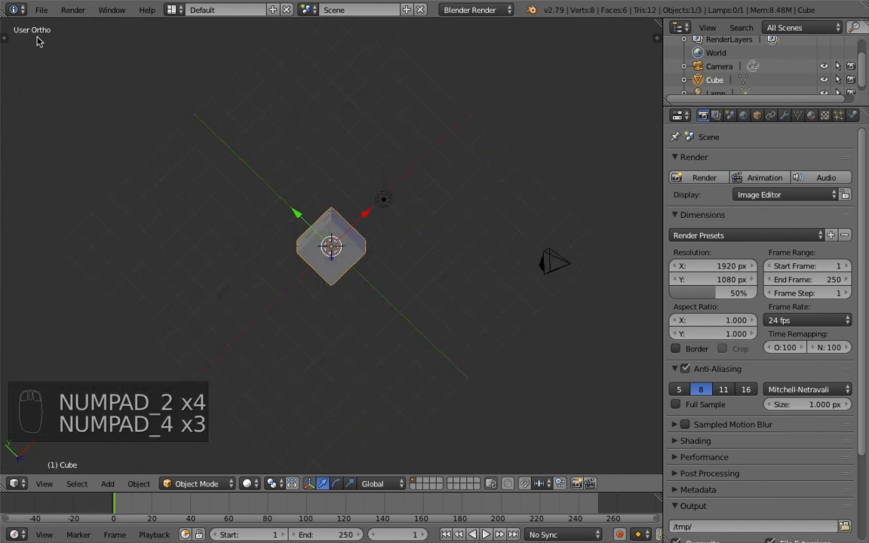
pyautogui.press('KP_1')
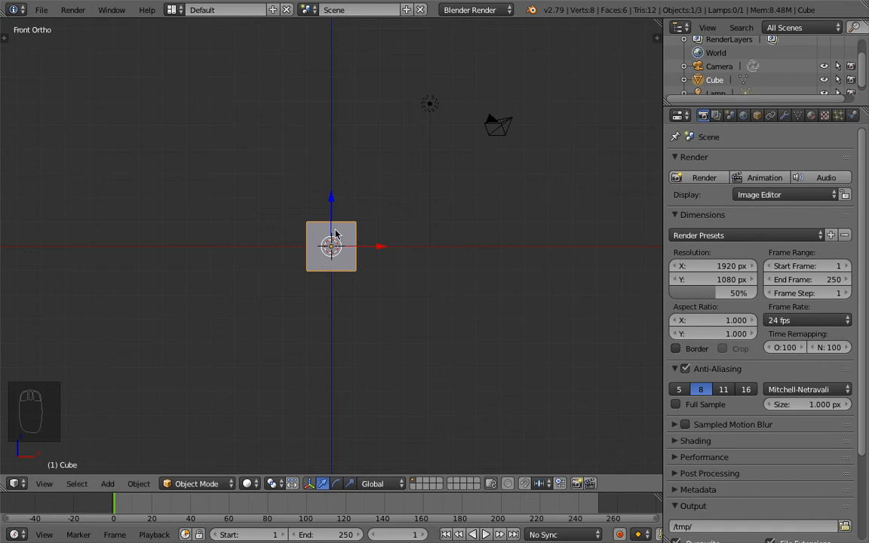
# Step: Delete the default cube from the scene
pyautogui.scroll(2, 332, 236)
pyautogui.scroll(2, 336, 234)
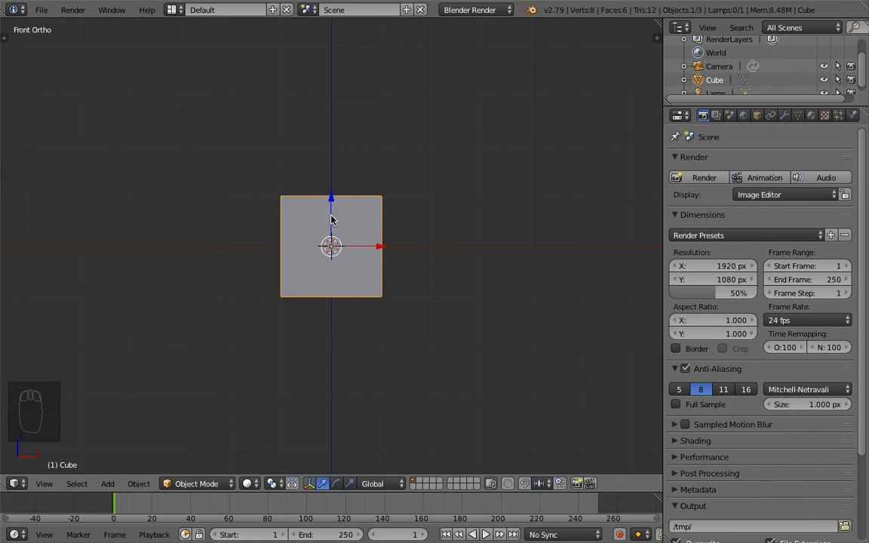
pyautogui.press('x')
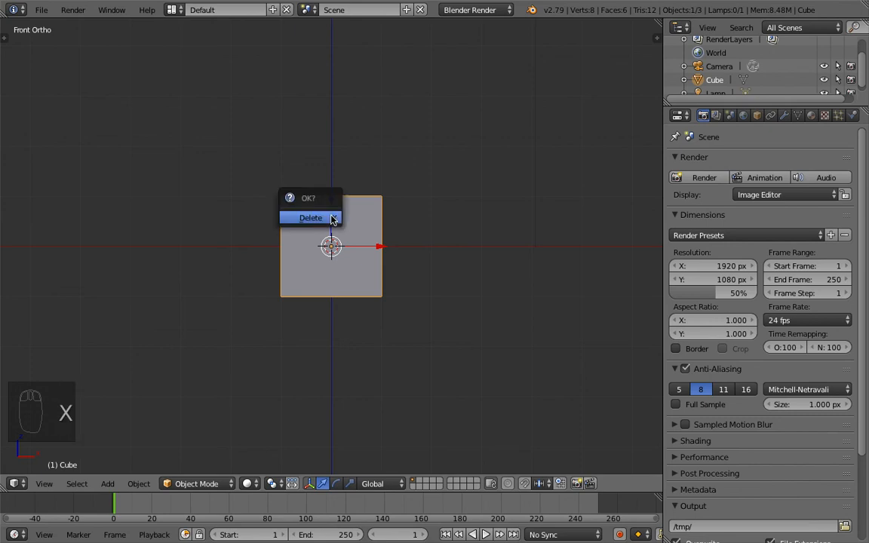
pyautogui.click(315, 222)
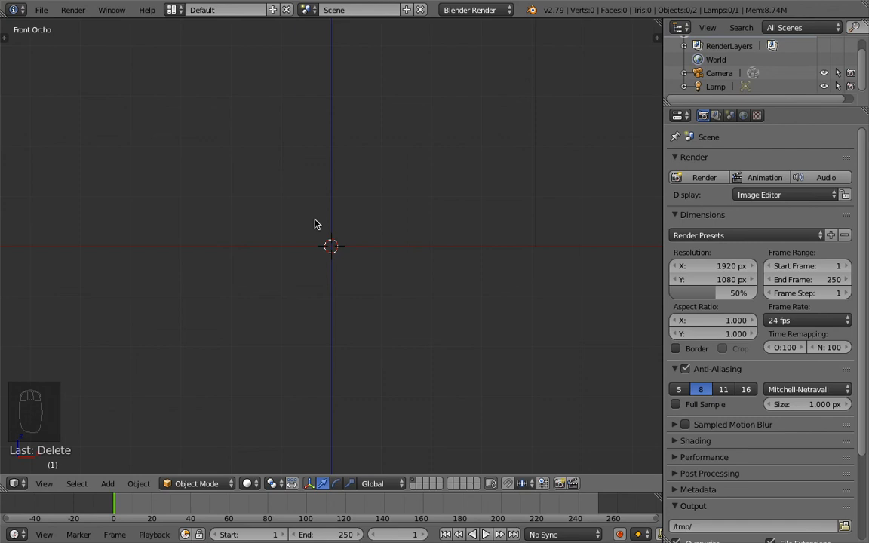
# Step: Add a Monkey mesh at the 3D cursor and show it from the front
pyautogui.hotkey('shift', 'a')
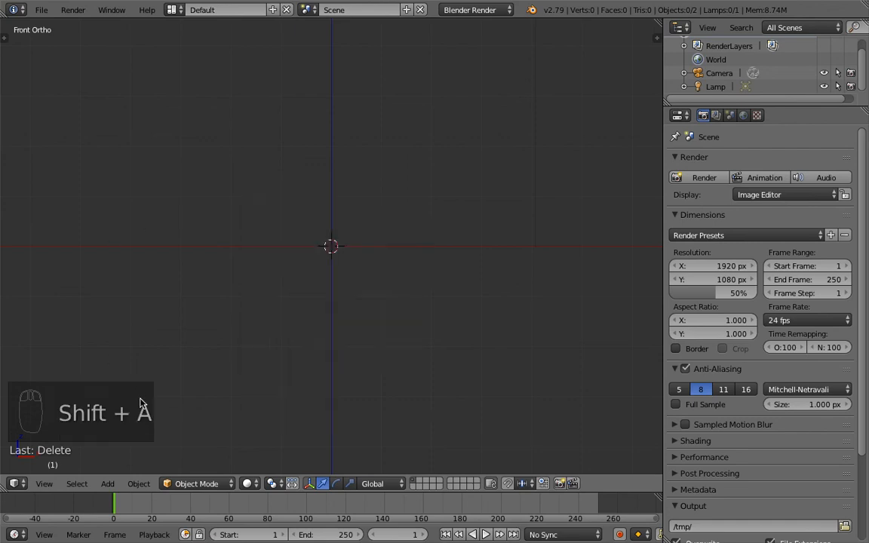
pyautogui.click(113, 489)
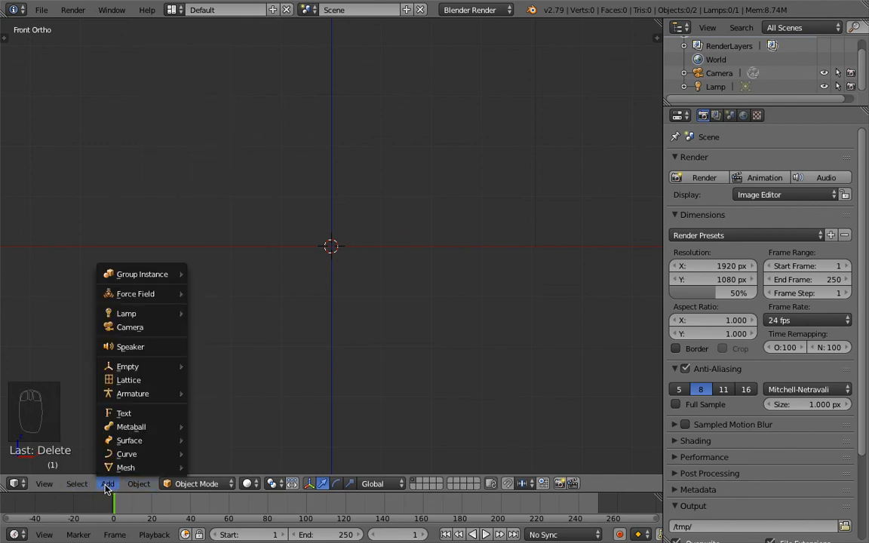
pyautogui.moveTo(145, 318)
pyautogui.moveTo(155, 472)
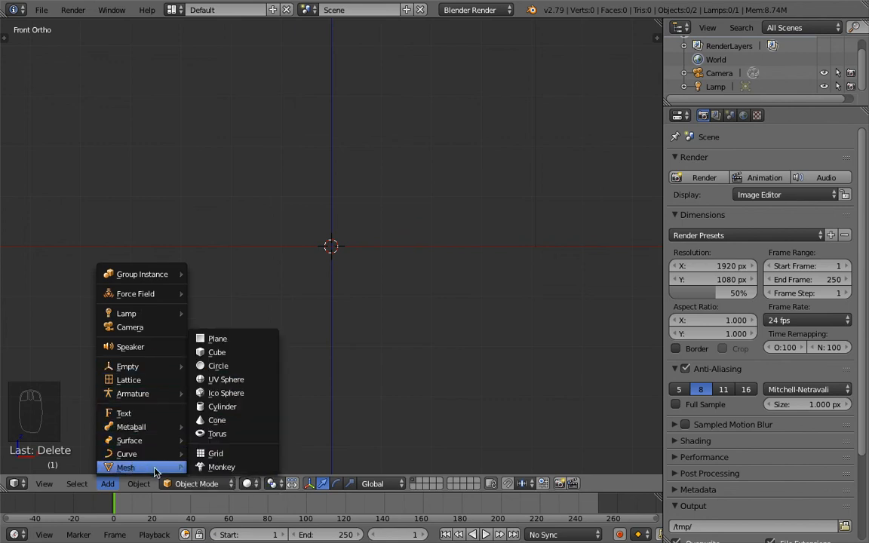
pyautogui.click(214, 469)
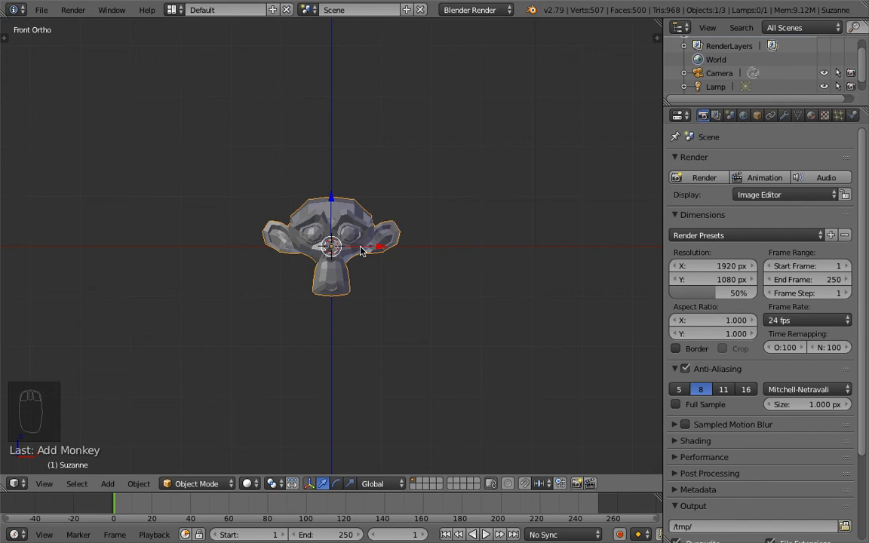
pyautogui.press('KP_1')
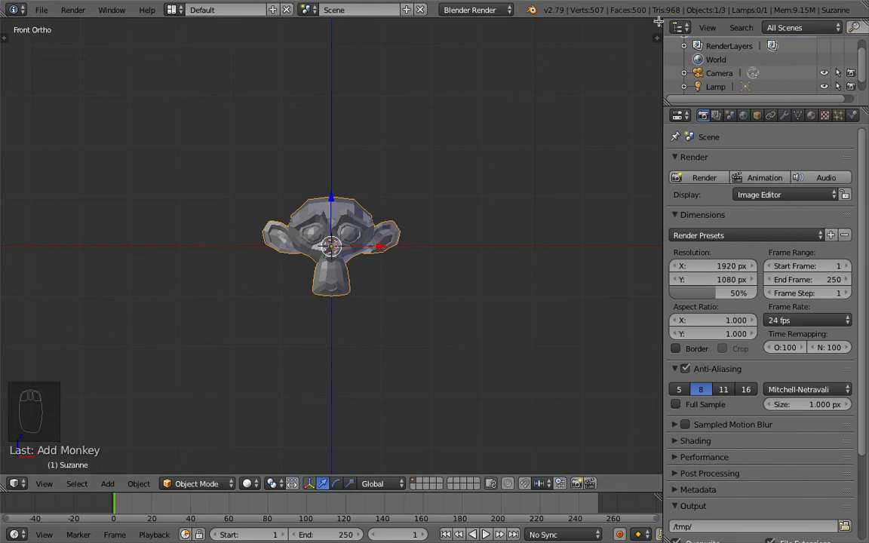
# Step: Split the 3D view into four viewports arranged two by two
pyautogui.moveTo(661, 23); pyautogui.dragTo(310, 105)
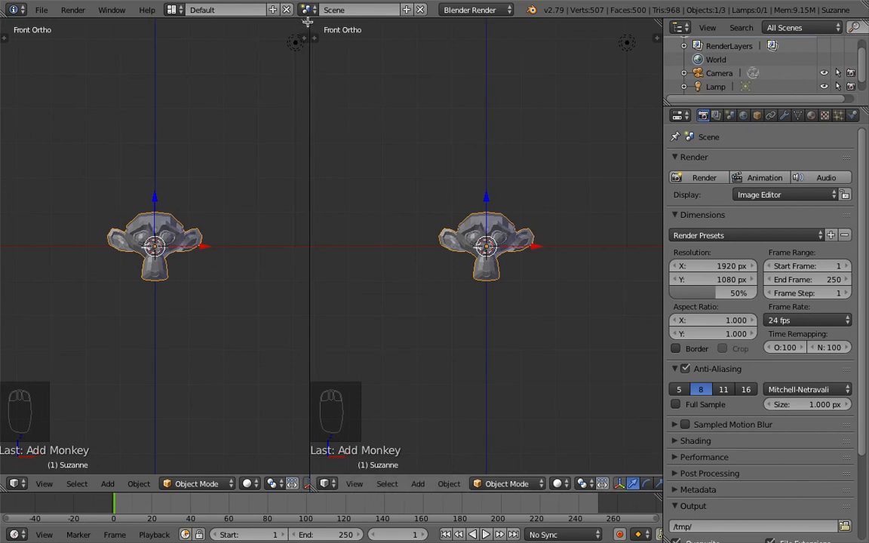
pyautogui.moveTo(308, 20); pyautogui.dragTo(289, 238)
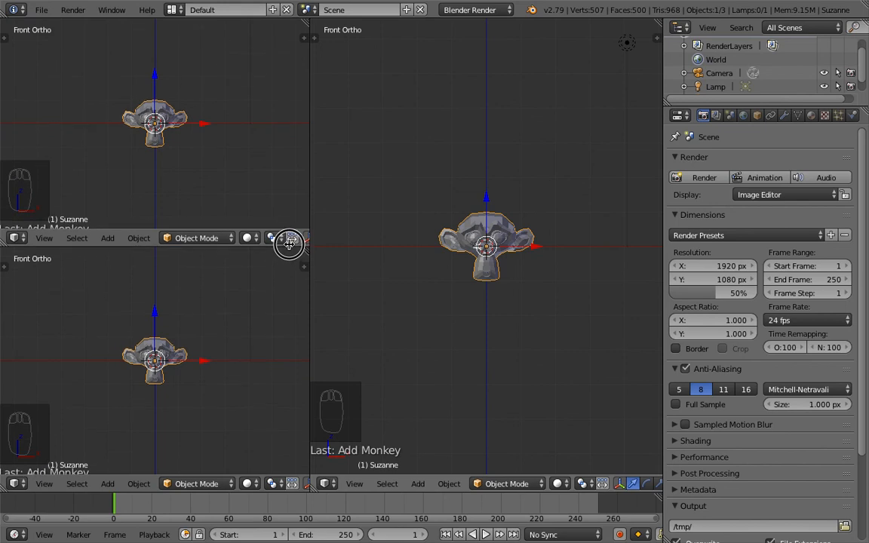
pyautogui.moveTo(653, 26); pyautogui.dragTo(627, 242)
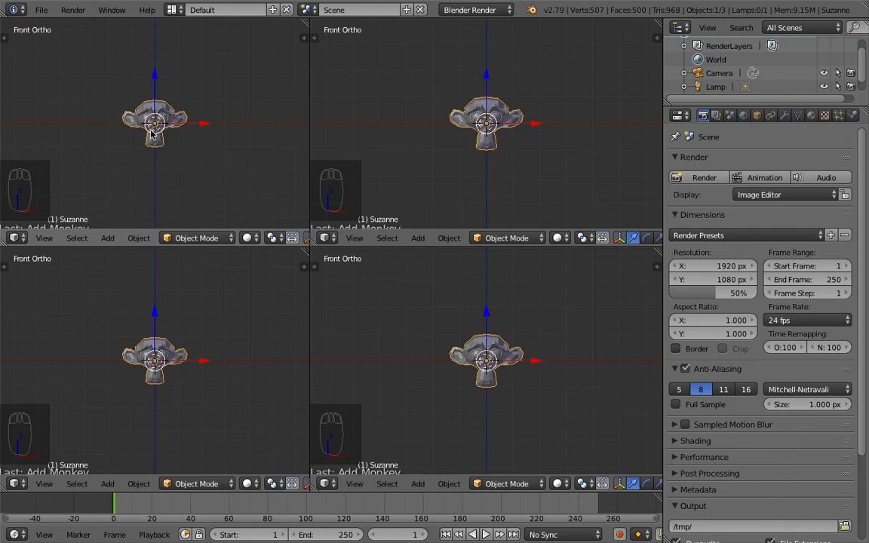
# Step: Set the four viewports to show the monkey from the front, right, top and active camera respectively
pyautogui.press('KP_1')
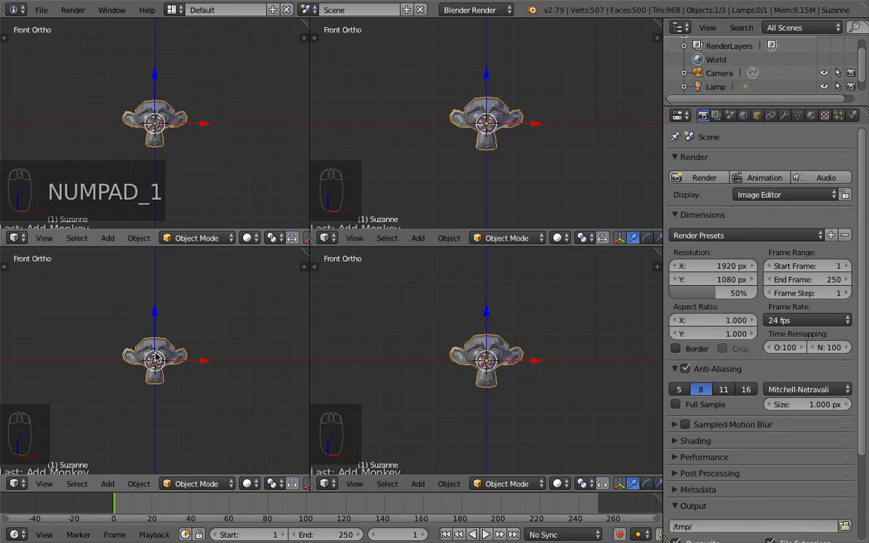
pyautogui.press('KP_3')
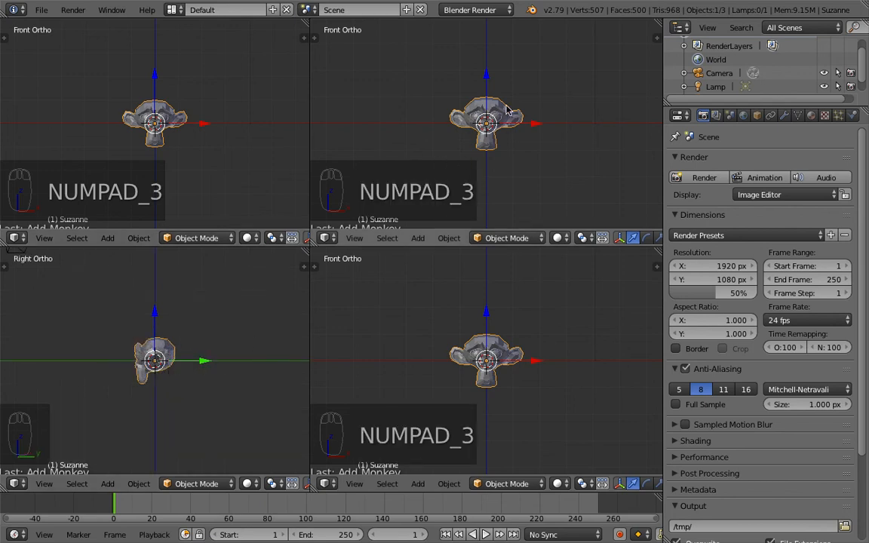
pyautogui.press('KP_7')
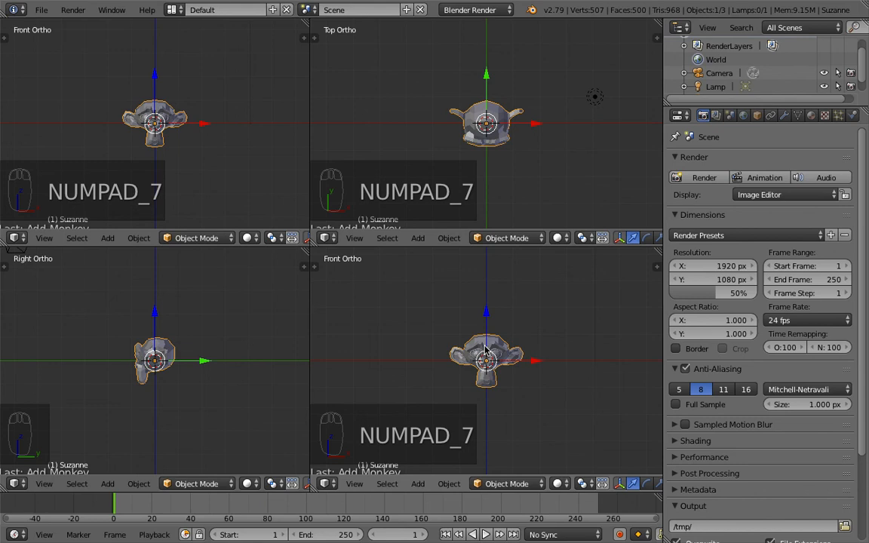
pyautogui.press('KP_0')
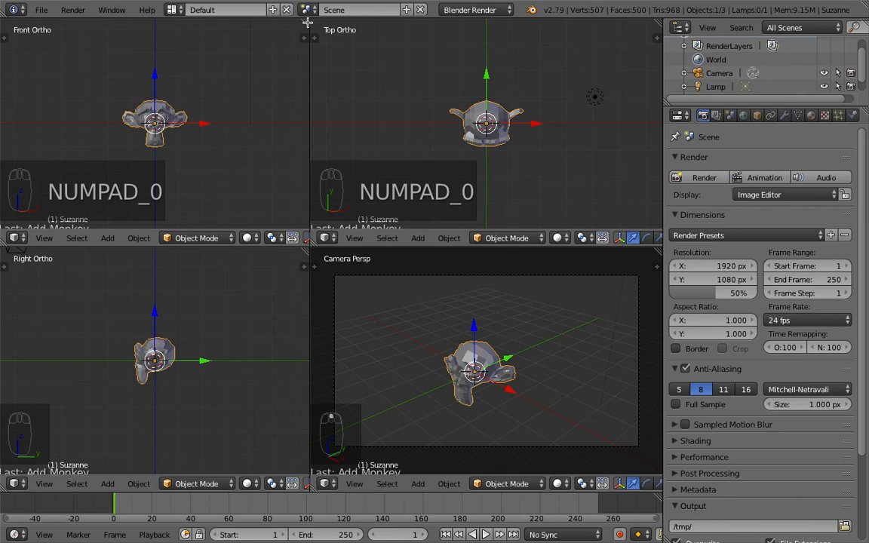
# Step: Join the four viewports back into a single 3D view that keeps the front view
pyautogui.moveTo(334, 43); pyautogui.dragTo(334, 46)
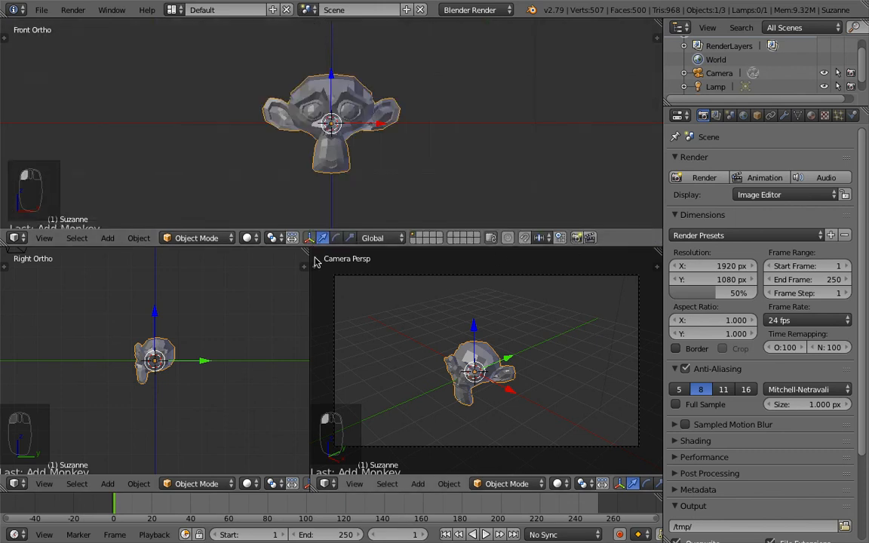
pyautogui.rightClick(309, 317)
pyautogui.click(309, 316)
pyautogui.click(330, 296)
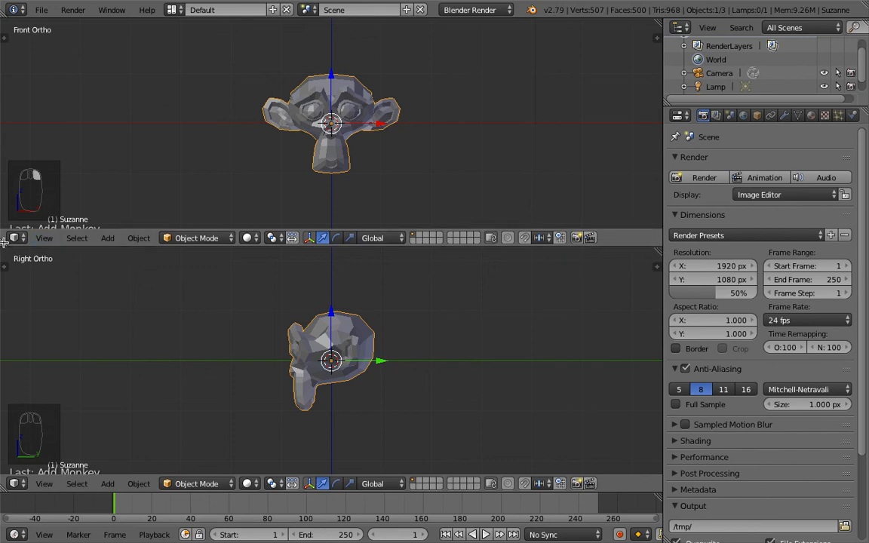
pyautogui.moveTo(3, 241); pyautogui.dragTo(7, 289)
# Step: Delete the monkey mesh from the scene
pyautogui.scroll(-3, 346, 229)
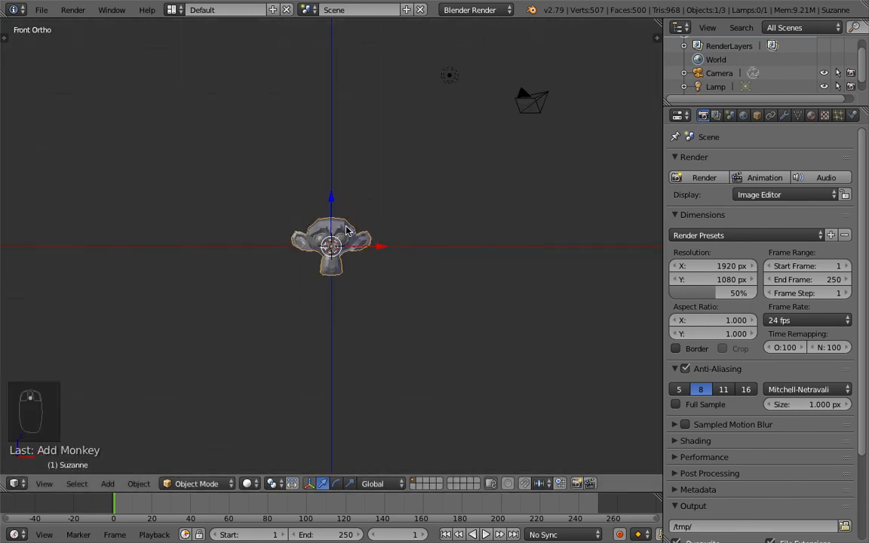
pyautogui.scroll(5, 347, 229)
pyautogui.scroll(2, 347, 231)
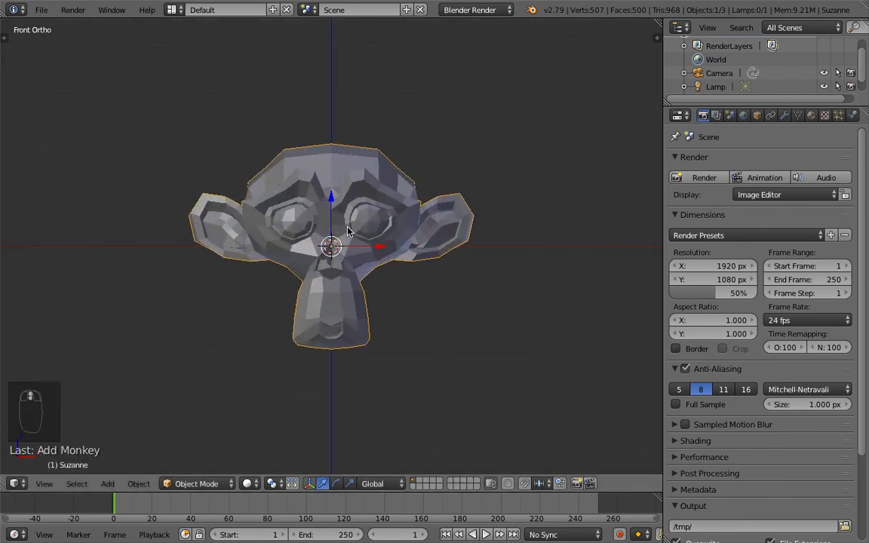
pyautogui.press('x')
pyautogui.click(400, 216)
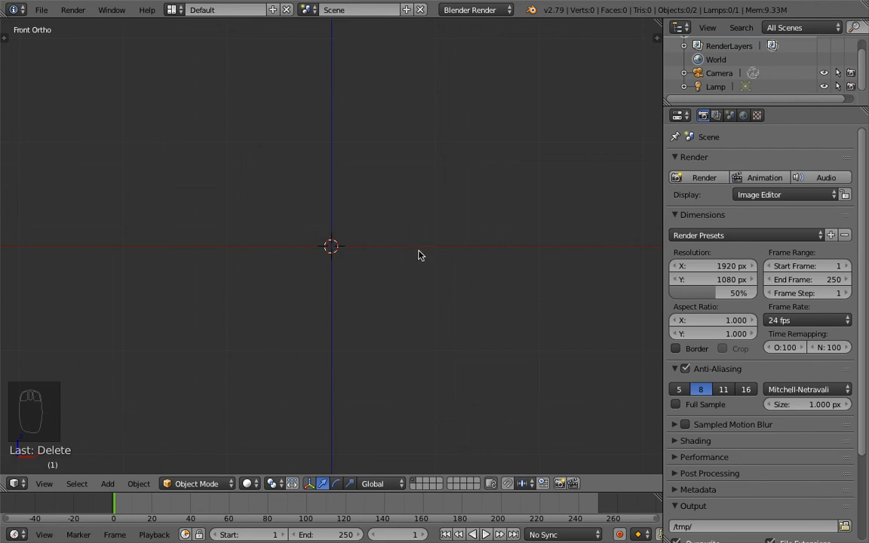
# Step: Place the 3D cursor at several different spots around the empty front view
pyautogui.click(535, 147)
pyautogui.click(540, 140)
pyautogui.click(189, 127)
pyautogui.click(207, 279)
pyautogui.click(545, 378)
pyautogui.click(547, 208)
pyautogui.click(123, 351)
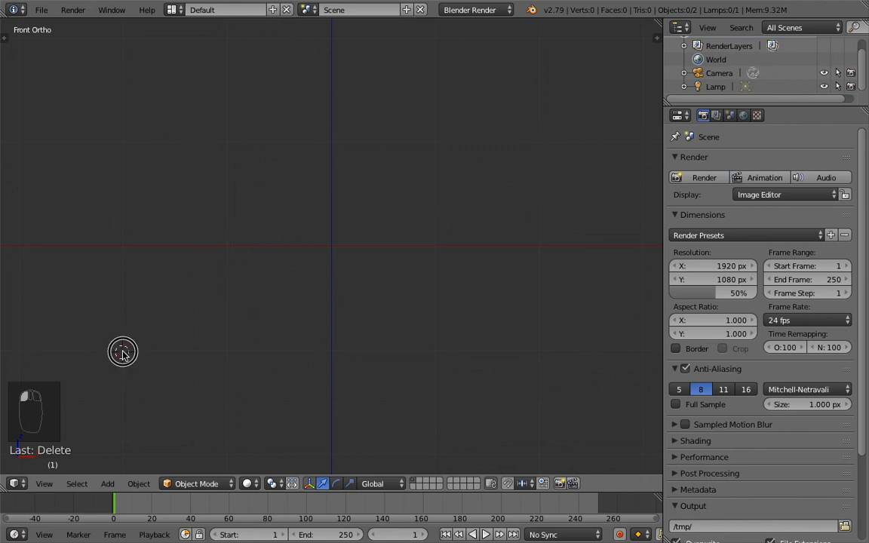
# Step: Try to place the 3D cursor at the world origin by eye, checking it from an angled view
pyautogui.click(330, 247)
pyautogui.moveTo(315, 241); pyautogui.dragTo(352, 259, button='middle')
pyautogui.click(330, 245)
pyautogui.click(357, 277)
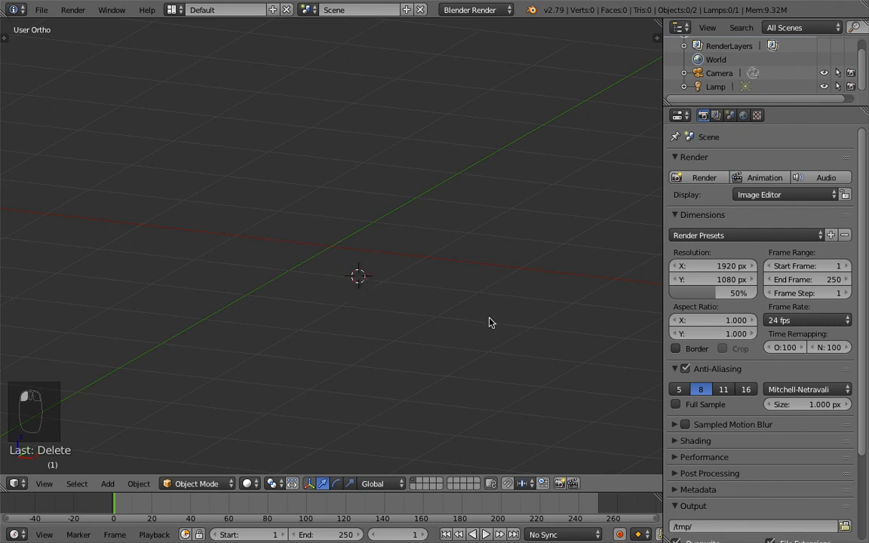
# Step: Reset the 3D cursor to the exact centre of the scene
pyautogui.moveTo(445, 297); pyautogui.dragTo(475, 282, button='middle')
pyautogui.hotkey('shift', 'c')
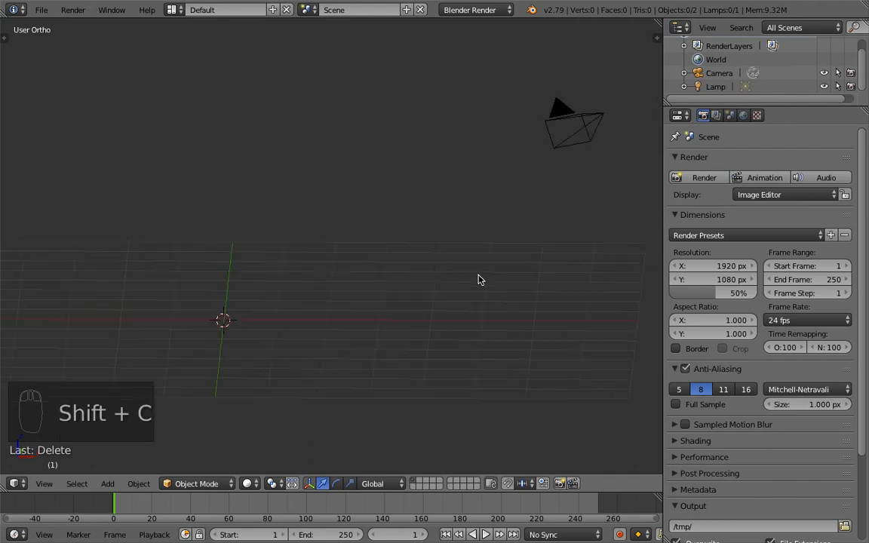
pyautogui.moveTo(478, 279); pyautogui.dragTo(341, 301, button='middle')
pyautogui.scroll(3, 346, 308)
pyautogui.keyDown('shift'); pyautogui.moveTo(369, 344); pyautogui.dragTo(388, 201, button='middle'); pyautogui.keyUp('shift')
pyautogui.scroll(2, 390, 230)
pyautogui.keyDown('shift'); pyautogui.moveTo(426, 225); pyautogui.dragTo(390, 280, button='middle'); pyautogui.keyUp('shift')
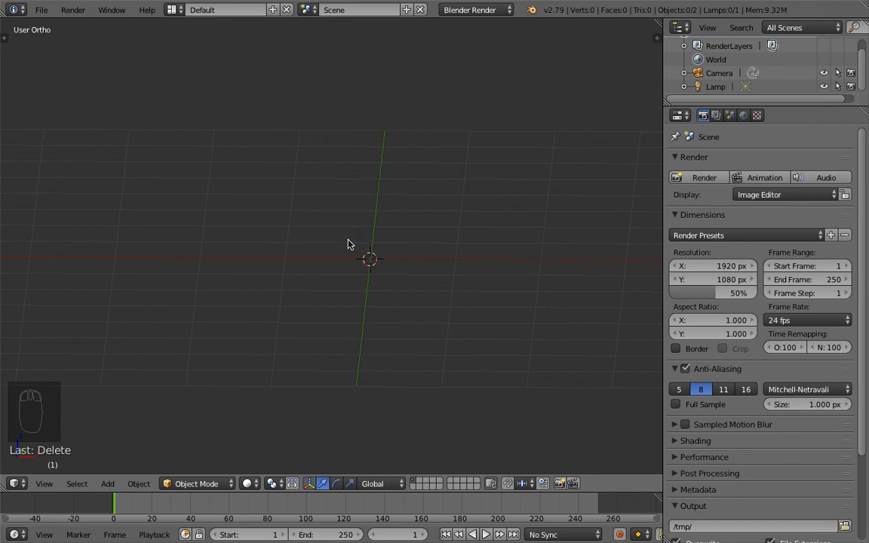
# Step: Add a Cube mesh at the 3D cursor and show it from an angled view
pyautogui.hotkey('shift', 'a')
pyautogui.moveTo(348, 242)
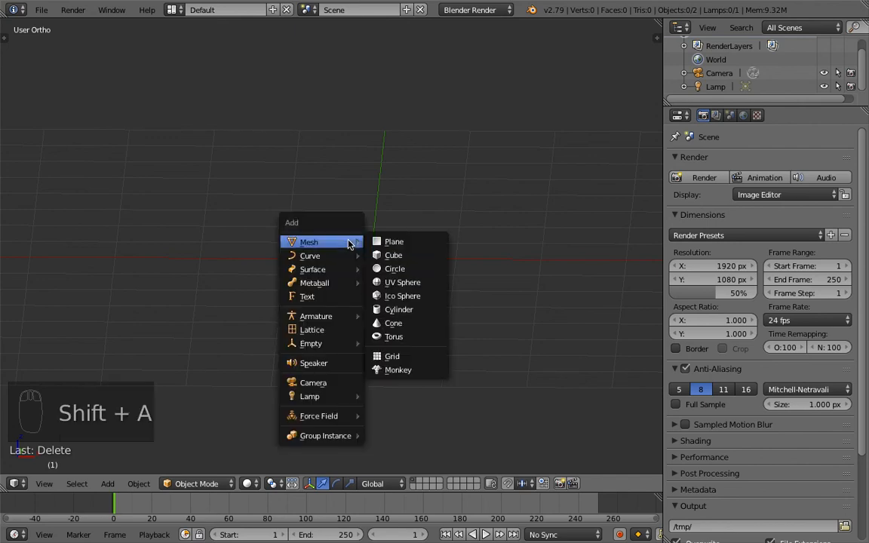
pyautogui.click(408, 257)
pyautogui.moveTo(459, 257); pyautogui.dragTo(373, 234, button='middle')
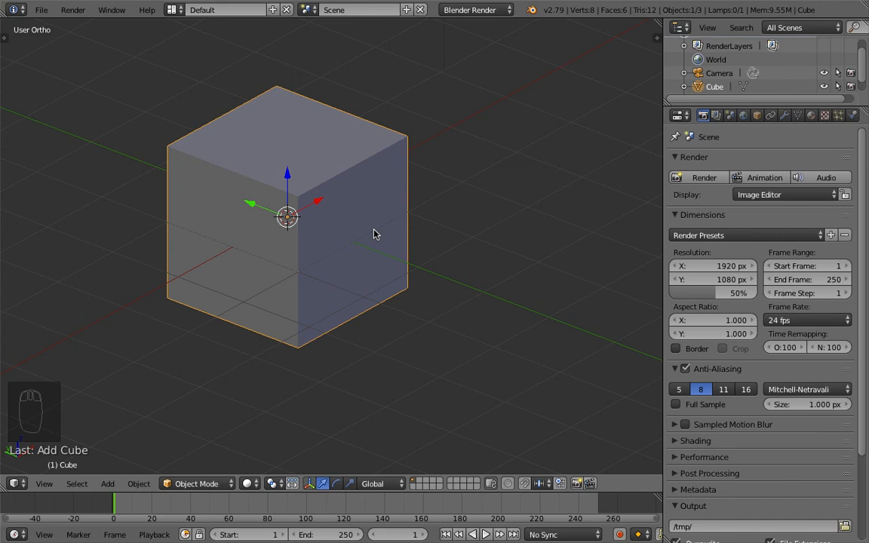
pyautogui.keyDown('shift'); pyautogui.moveTo(308, 222); pyautogui.dragTo(340, 238, button='middle'); pyautogui.keyUp('shift')
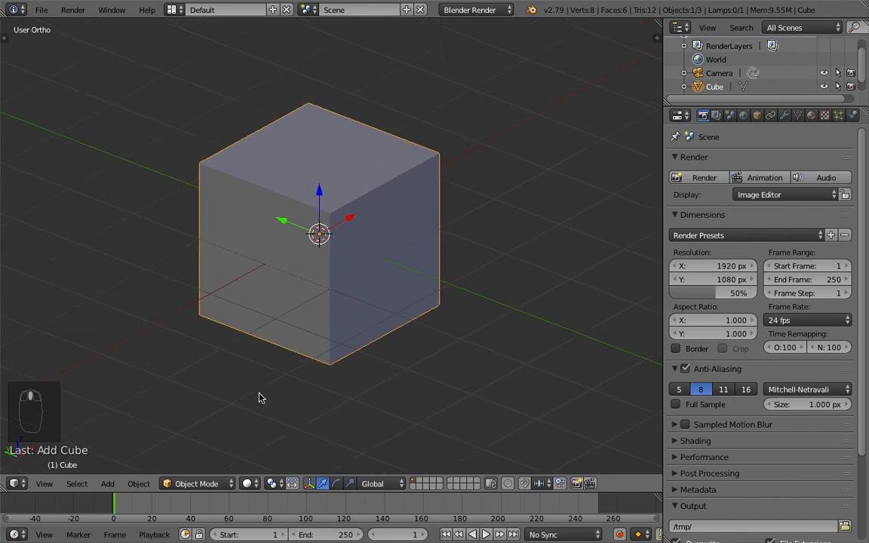
# Step: Switch the cube from Object Mode to Edit Mode
pyautogui.click(211, 487)
pyautogui.click(211, 487)
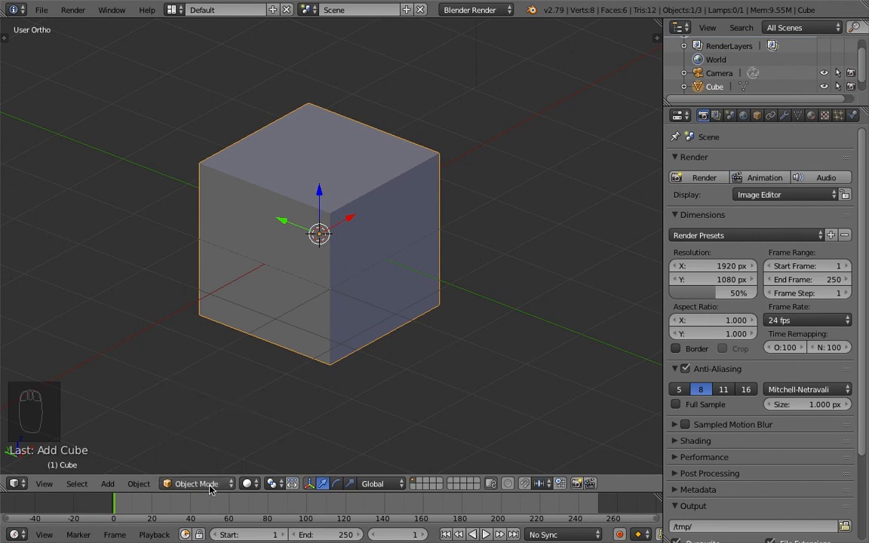
pyautogui.click(210, 489)
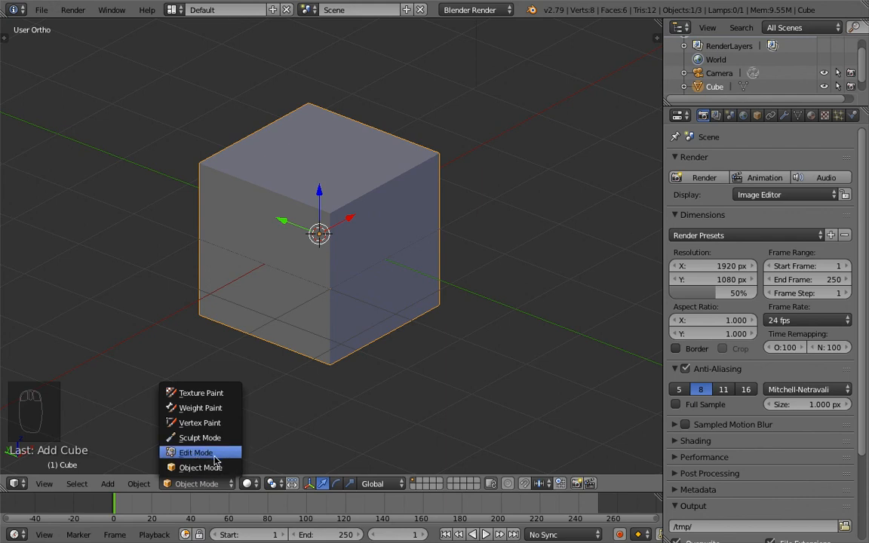
pyautogui.click(213, 454)
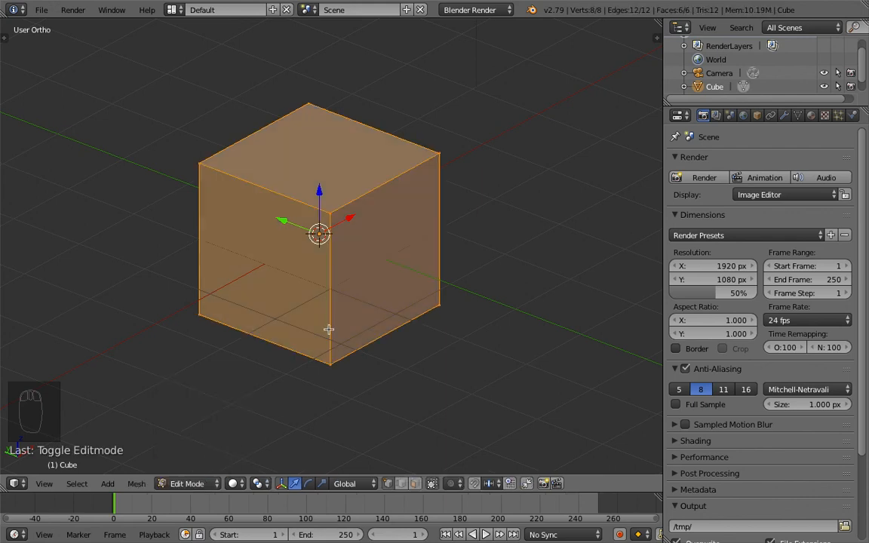
# Step: Toggle the cube repeatedly between Object Mode and Edit Mode, finishing in Edit Mode
pyautogui.press('Tab')
pyautogui.press('Tab')
pyautogui.press('Tab')
pyautogui.press('Tab')
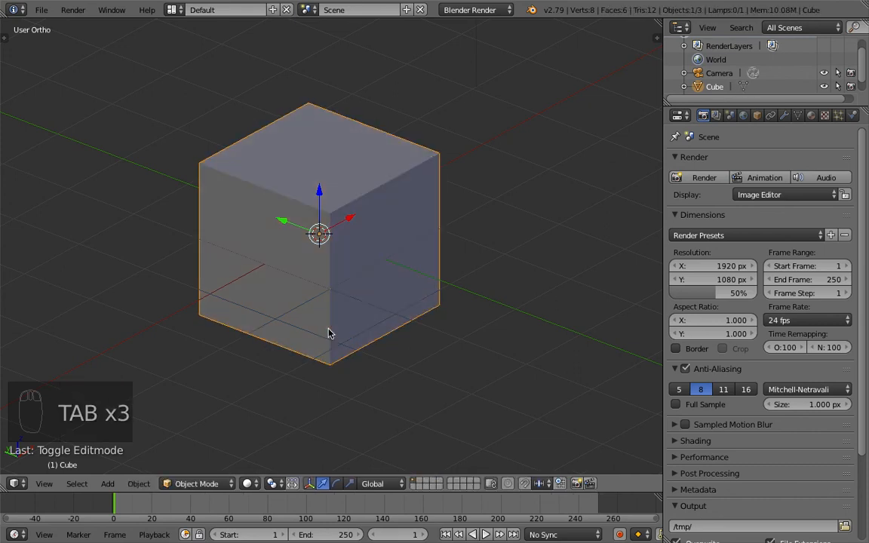
pyautogui.press('Tab')
pyautogui.press('Tab')
pyautogui.moveTo(355, 278)
pyautogui.mouseDown(button='middle')
pyautogui.moveTo(353, 258)
pyautogui.moveTo(367, 266)
pyautogui.mouseUp(button='middle')
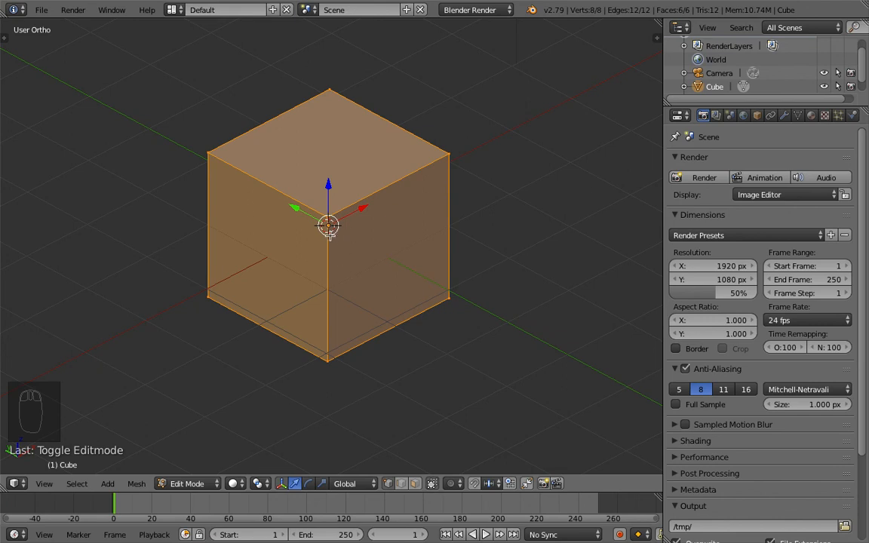
# Step: Select the vertices around the cube's top face one at a time, ending on the nearest corner
pyautogui.rightClick(328, 219)
pyautogui.rightClick(209, 154)
pyautogui.rightClick(330, 92)
pyautogui.rightClick(447, 155)
pyautogui.rightClick(325, 217)
pyautogui.rightClick(218, 158)
pyautogui.rightClick(326, 219)
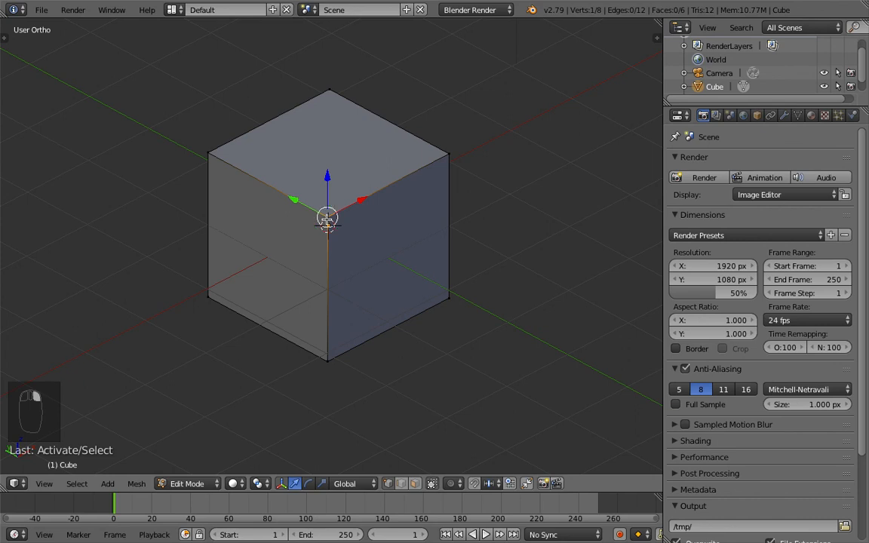
# Step: Toggle the selection of the entire cube mesh, finishing with nothing selected
pyautogui.press('a')
pyautogui.press('a')
pyautogui.press('a')
# Step: Select the cube's upper vertices individually again, ending on the left corner of the top face
pyautogui.rightClick(293, 196)
pyautogui.rightClick(193, 146)
pyautogui.rightClick(330, 101)
pyautogui.rightClick(445, 153)
pyautogui.rightClick(299, 199)
pyautogui.rightClick(214, 165)
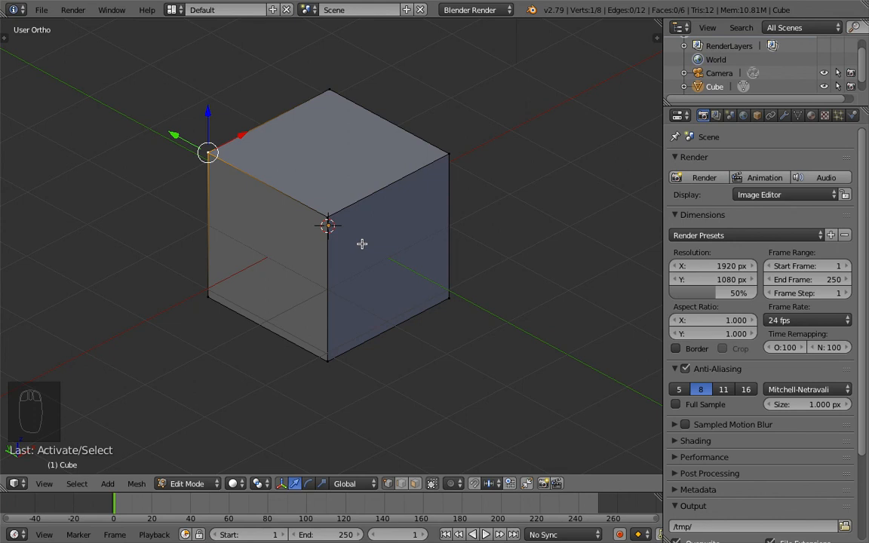
# Step: Deselect everything, select the whole cube mesh, and clear the selection again
pyautogui.press('a')
pyautogui.press('a')
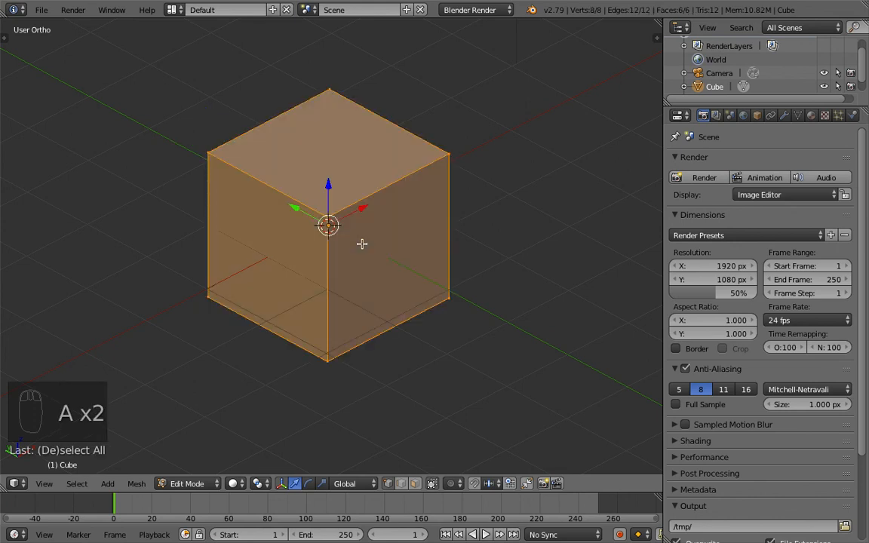
pyautogui.press('a')
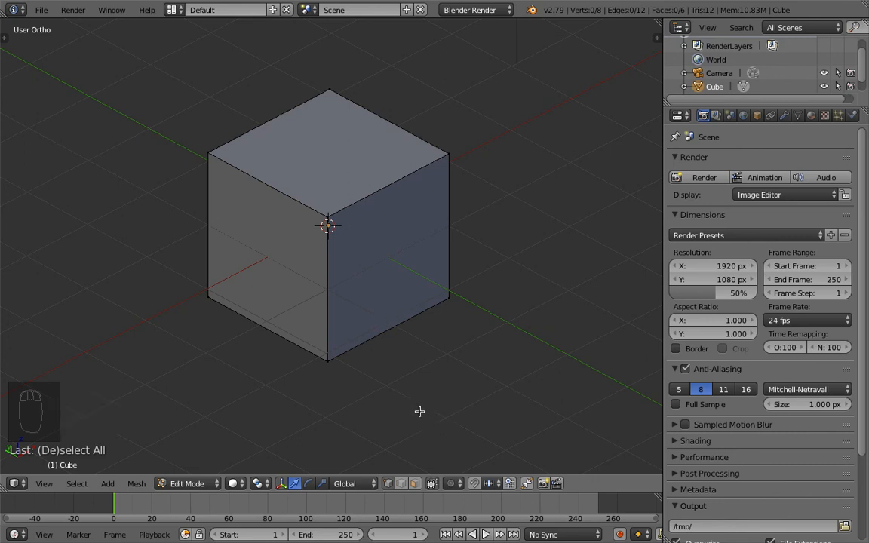
# Step: Select the cube's nearest upper vertex and switch the selection to the vertex directly below it
pyautogui.scroll(2, 341, 325)
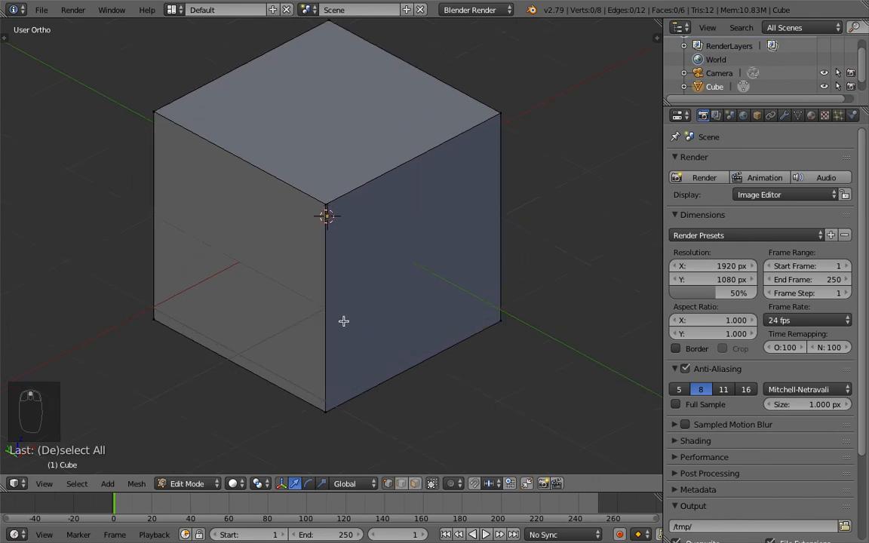
pyautogui.rightClick(320, 204)
pyautogui.rightClick(325, 410)
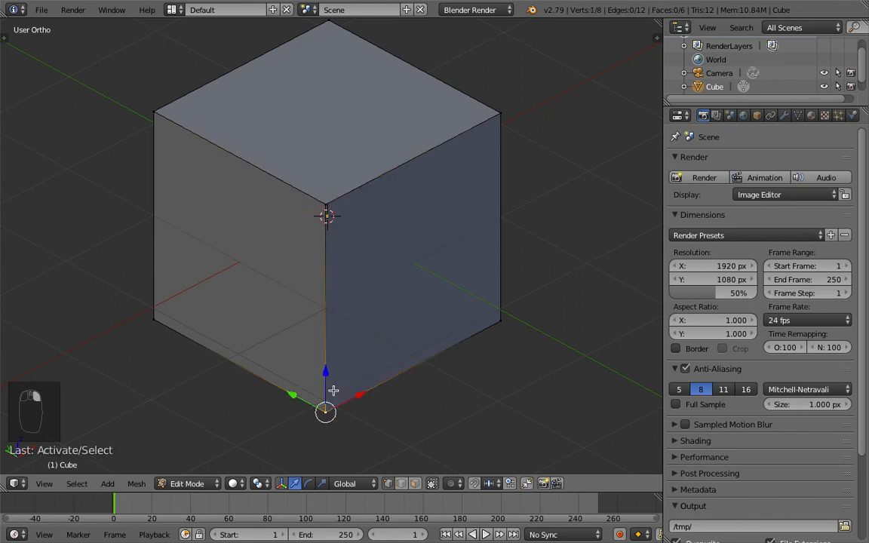
# Step: Switch to edge selection and select several cube edges in turn, ending on the left vertical edge
pyautogui.click(404, 491)
pyautogui.rightClick(323, 306)
pyautogui.rightClick(378, 187)
pyautogui.rightClick(258, 180)
pyautogui.rightClick(158, 215)
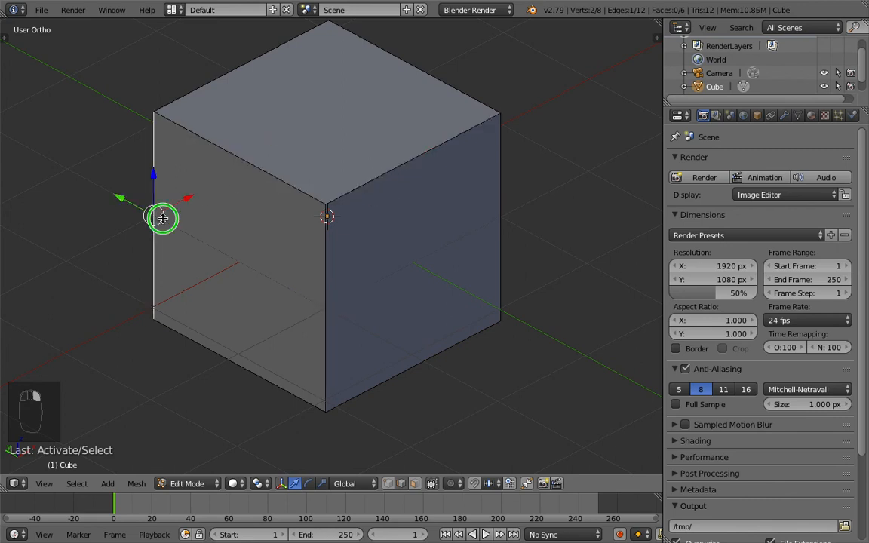
# Step: Switch to face selection and select the three visible cube faces in turn, ending on the left side face
pyautogui.click(415, 484)
pyautogui.rightClick(365, 316)
pyautogui.rightClick(252, 286)
pyautogui.rightClick(306, 142)
pyautogui.rightClick(237, 265)
pyautogui.rightClick(370, 295)
pyautogui.rightClick(257, 127)
pyautogui.rightClick(231, 177)
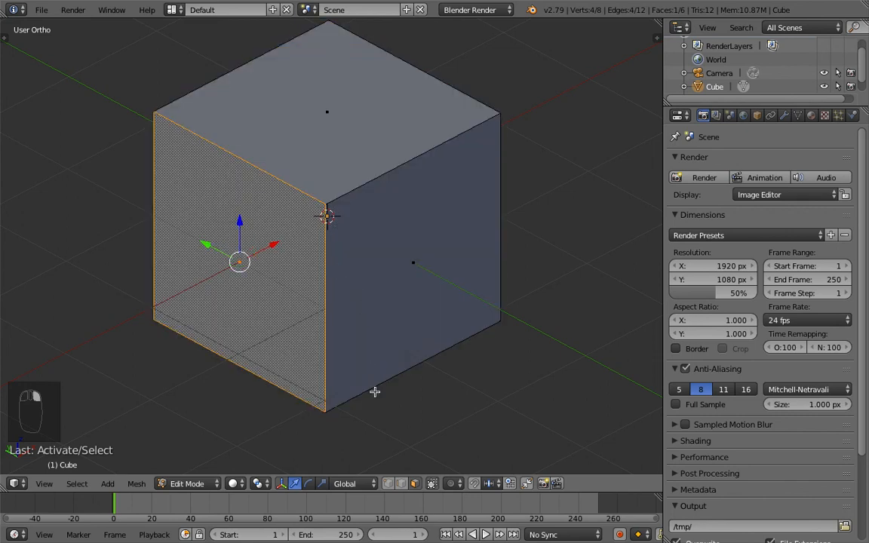
# Step: Switch to edge selection and back to face selection, and select the right, top and left faces in turn
pyautogui.click(402, 484)
pyautogui.click(414, 485)
pyautogui.rightClick(378, 326)
pyautogui.rightClick(336, 122)
pyautogui.rightClick(273, 272)
# Step: Return the cube to Object Mode
pyautogui.press('Tab')
pyautogui.scroll(2, 325, 243)
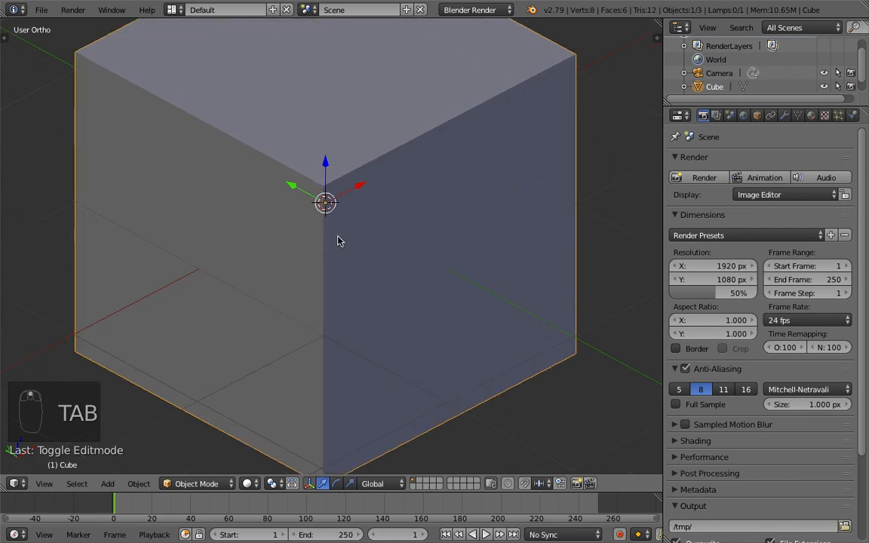
pyautogui.scroll(-3, 338, 240)
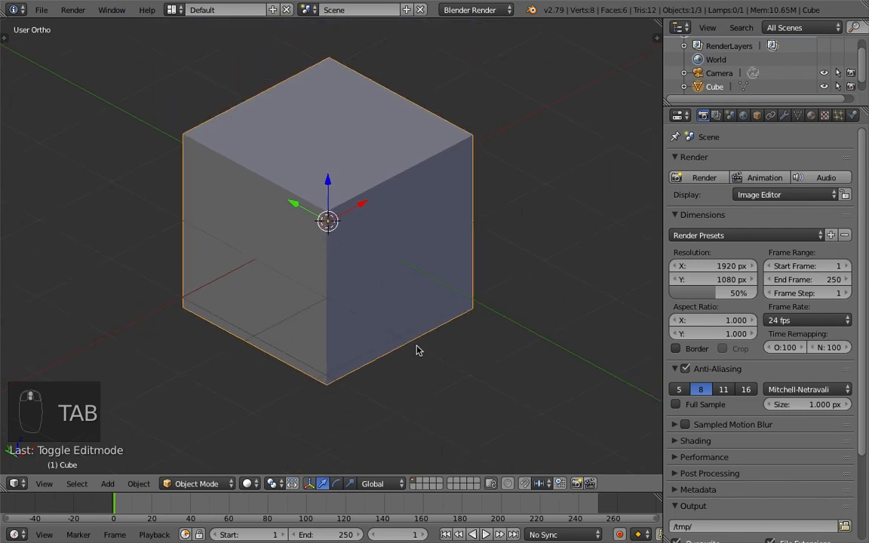
# Step: Switch twice from the cube's layer to the empty layer beside it and back
pyautogui.click(421, 487)
pyautogui.click(414, 480)
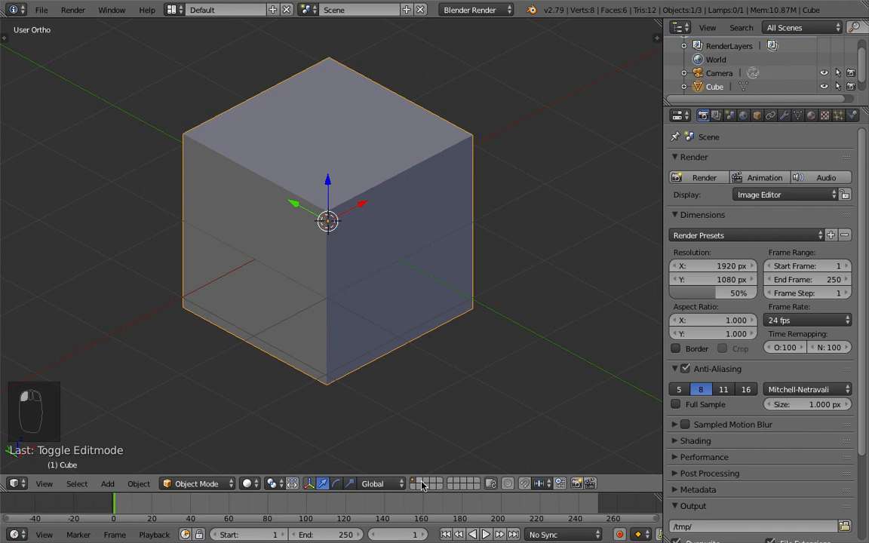
pyautogui.click(421, 484)
pyautogui.click(414, 481)
# Step: Show the empty layer next to the first one instead of the cube's layer
pyautogui.scroll(1, 410, 377)
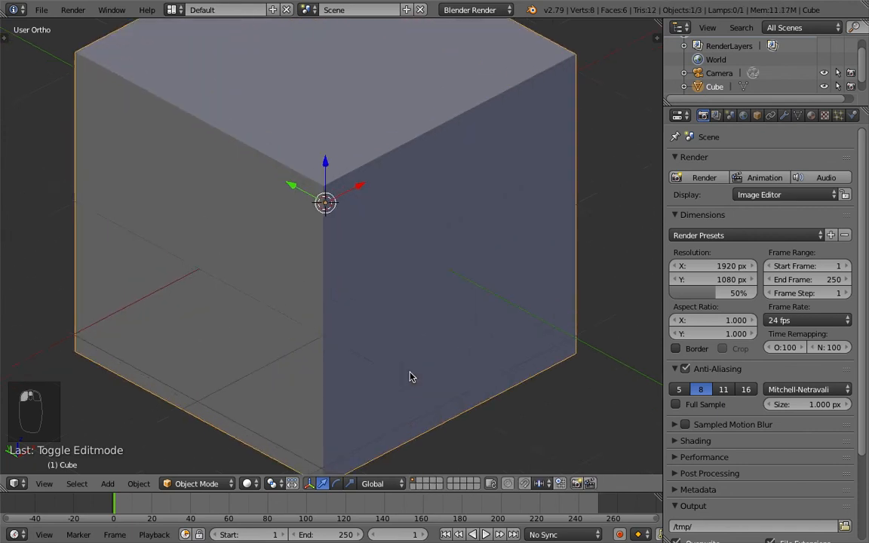
pyautogui.scroll(-5, 409, 376)
pyautogui.keyDown('shift'); pyautogui.moveTo(441, 339); pyautogui.dragTo(412, 347, button='middle'); pyautogui.keyUp('shift')
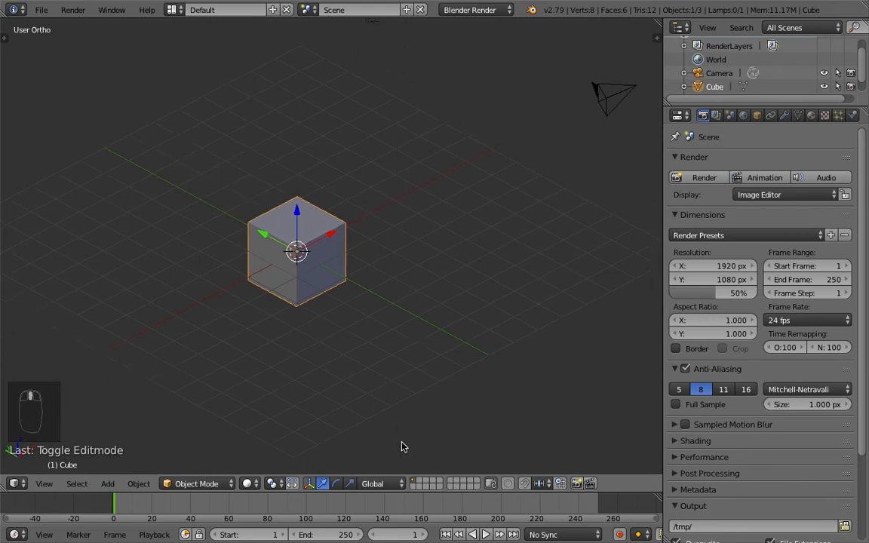
pyautogui.click(420, 484)
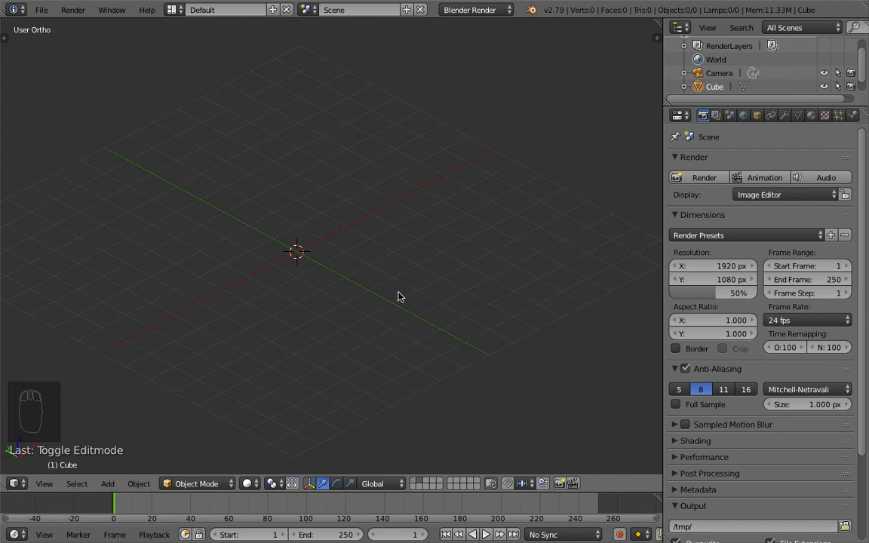
# Step: Switch twice between the cube's layer and the empty layer beside it, finishing on the empty layer
pyautogui.click(414, 481)
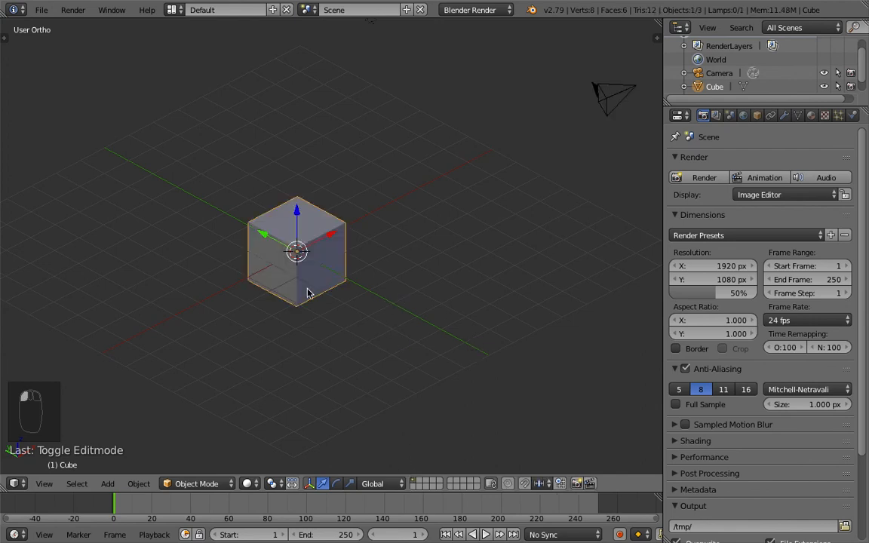
pyautogui.click(422, 481)
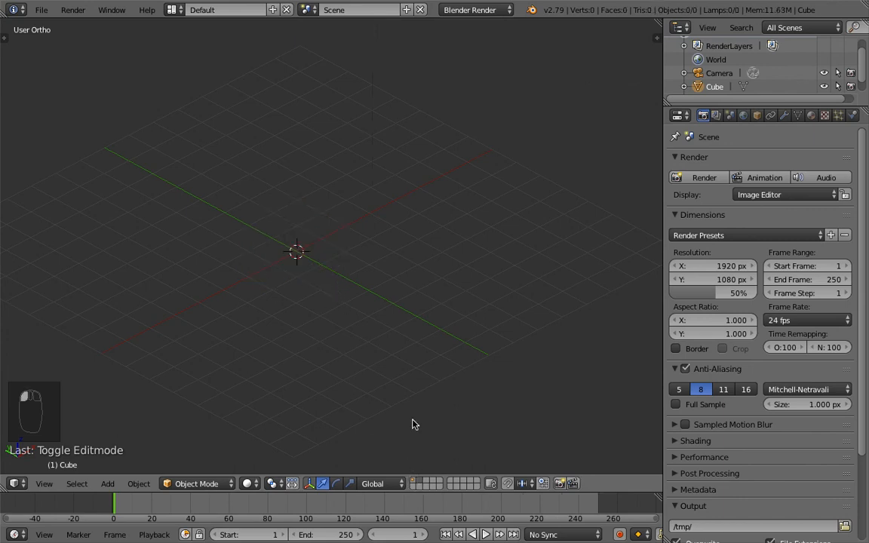
pyautogui.click(413, 480)
pyautogui.click(420, 483)
# Step: Add a UV sphere on the empty layer and move it along the Y axis in the negative direction
pyautogui.hotkey('shift', 'a')
pyautogui.moveTo(340, 268)
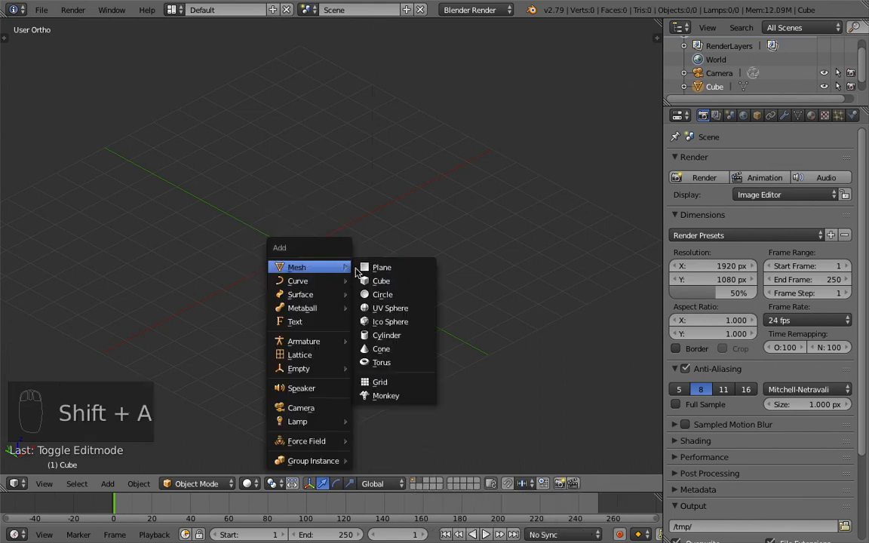
pyautogui.click(382, 311)
pyautogui.moveTo(305, 260); pyautogui.dragTo(333, 284)
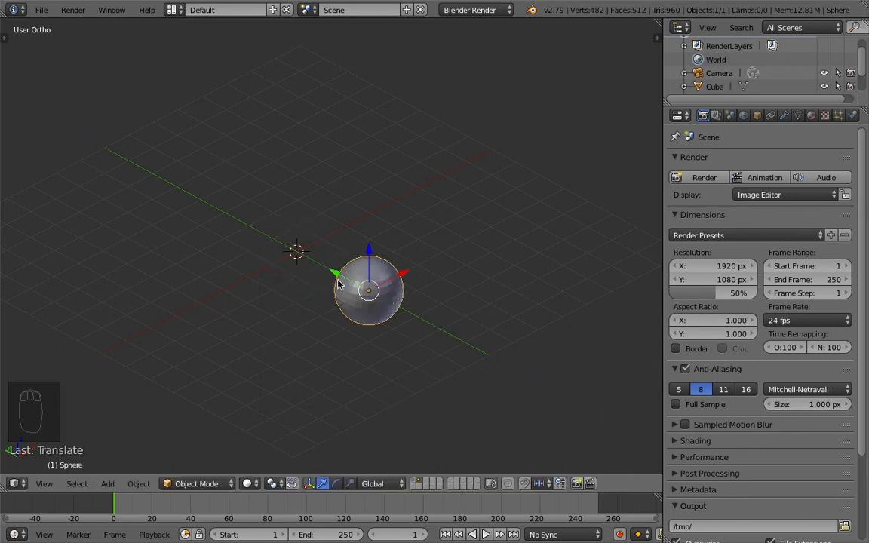
# Step: Show the cube's layer together with the sphere's layer and view both objects from several angles
pyautogui.keyDown('shift'); pyautogui.click(415, 483); pyautogui.keyUp('shift')
pyautogui.moveTo(323, 317); pyautogui.dragTo(339, 289, button='middle')
pyautogui.scroll(-3, 324, 279)
pyautogui.scroll(6, 326, 272)
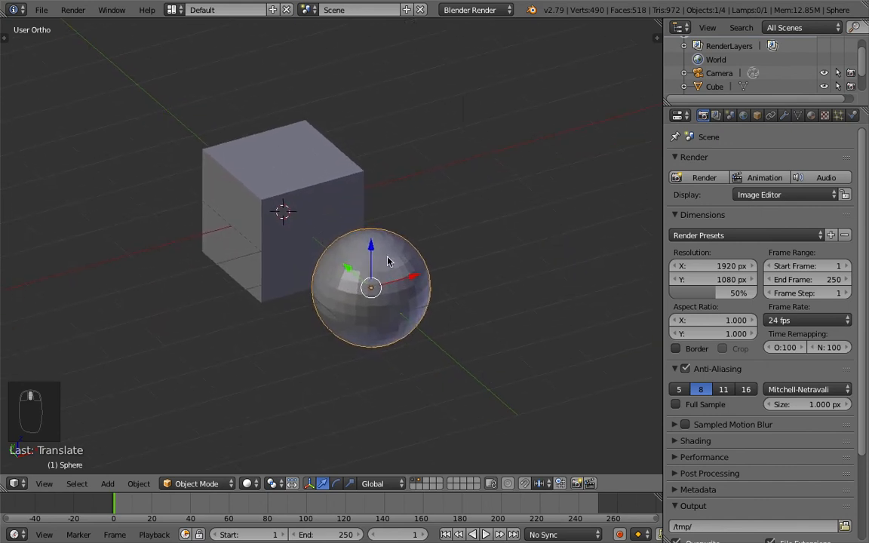
pyautogui.moveTo(307, 248)
pyautogui.mouseDown(button='middle')
pyautogui.moveTo(289, 250)
pyautogui.moveTo(307, 254)
pyautogui.mouseUp(button='middle')
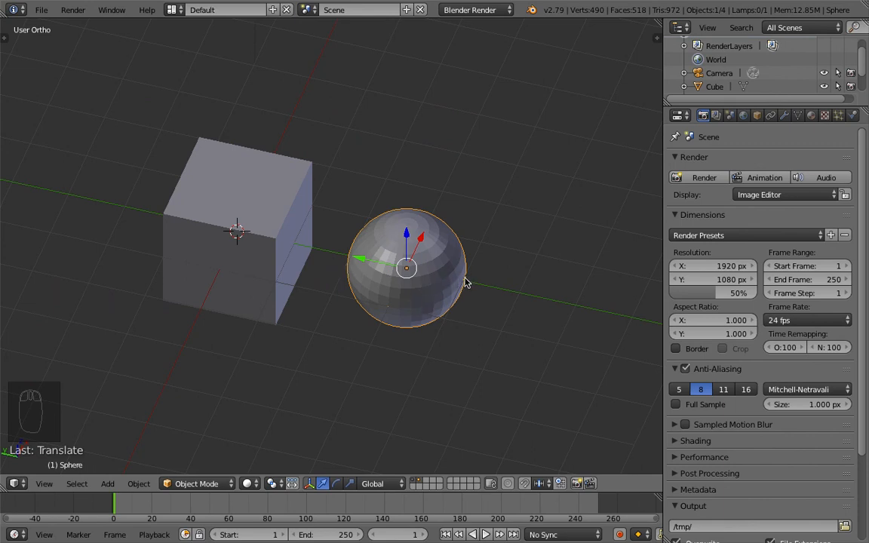
pyautogui.moveTo(465, 281); pyautogui.dragTo(387, 271, button='middle')
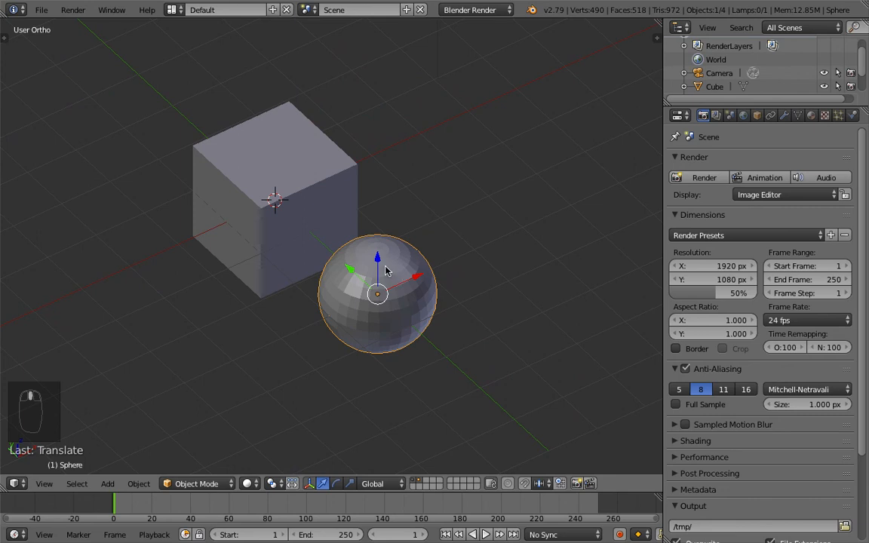
pyautogui.moveTo(363, 291); pyautogui.dragTo(434, 334, button='middle')
pyautogui.moveTo(450, 293); pyautogui.dragTo(300, 249, button='middle')
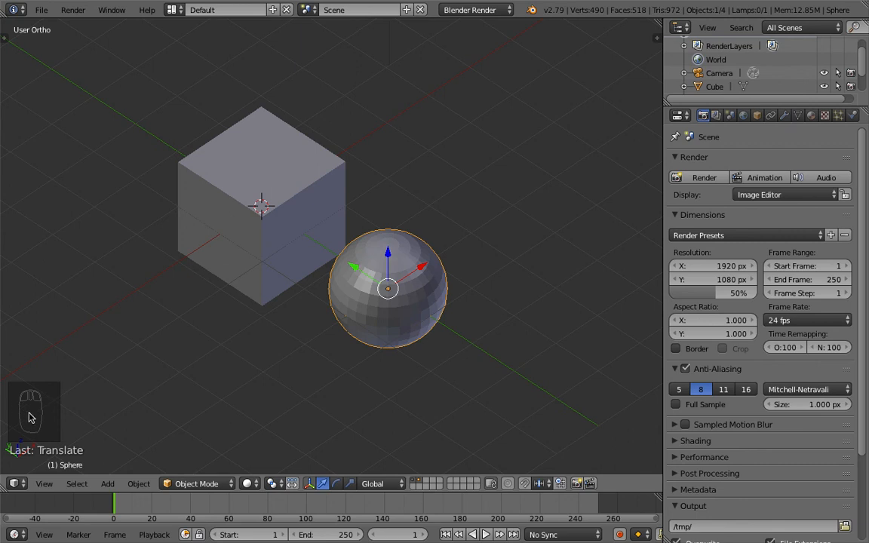
# Step: Practise zooming in and out and panning the view around the cube and sphere
pyautogui.moveTo(345, 299); pyautogui.dragTo(291, 220, button='middle')
pyautogui.scroll(2, 305, 252)
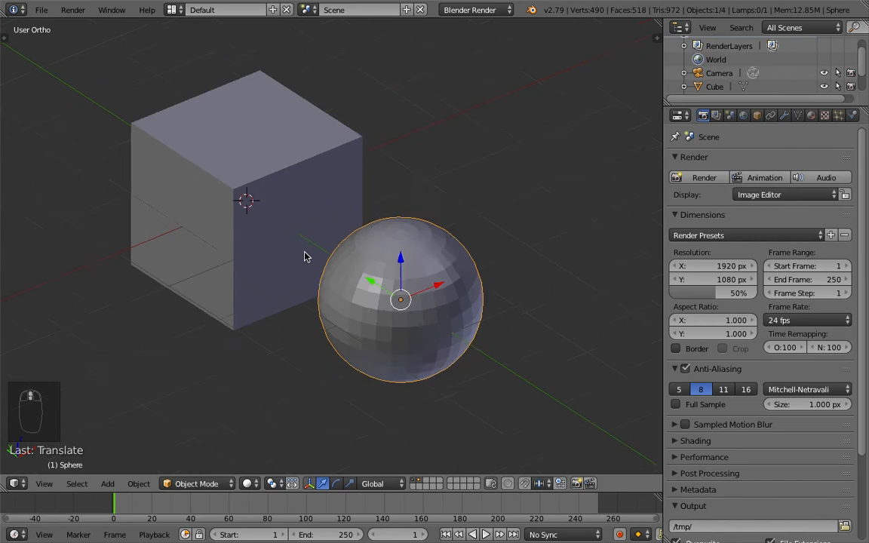
pyautogui.scroll(-2, 304, 254)
pyautogui.scroll(3, 306, 255)
pyautogui.scroll(-4, 305, 255)
pyautogui.scroll(5, 305, 255)
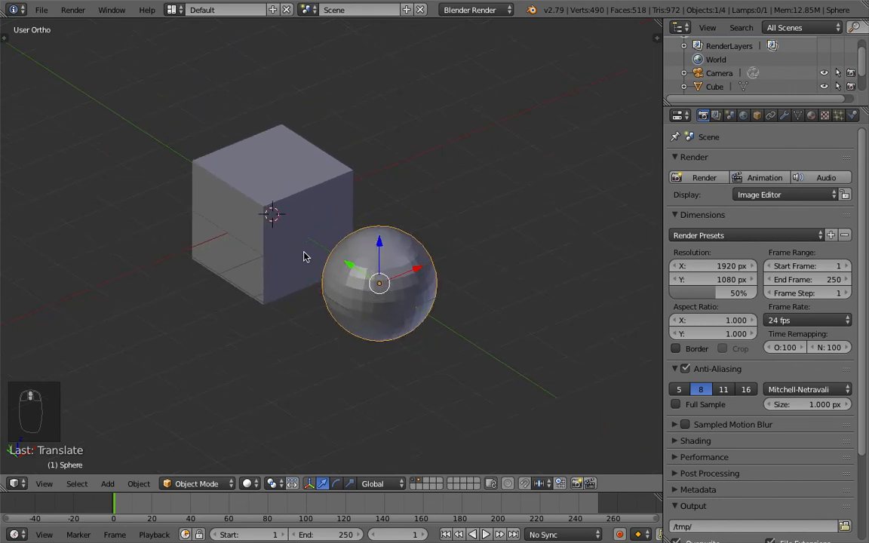
pyautogui.scroll(1, 304, 257)
pyautogui.scroll(-3, 304, 256)
pyautogui.scroll(-4, 302, 251)
pyautogui.scroll(4, 306, 229)
pyautogui.scroll(-1, 313, 269)
pyautogui.scroll(1, 315, 230)
pyautogui.scroll(-2, 320, 219)
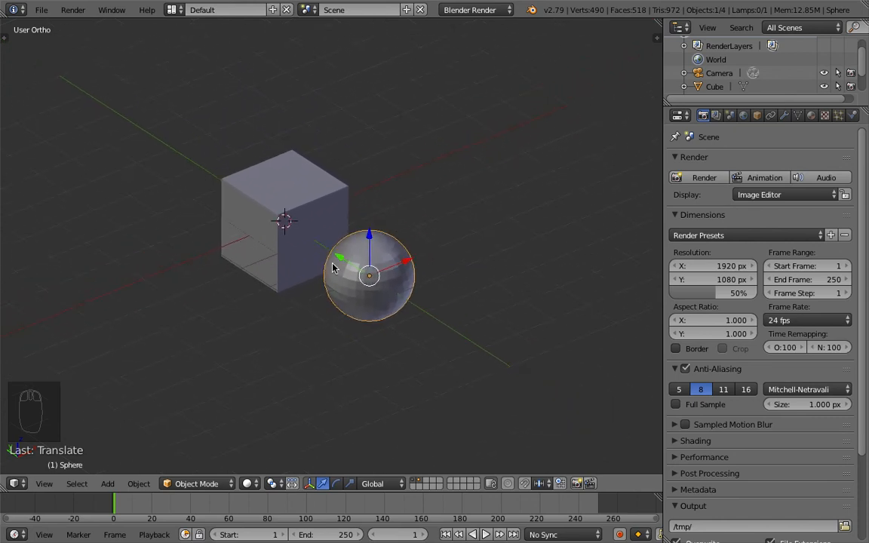
pyautogui.keyDown('shift'); pyautogui.moveTo(292, 240); pyautogui.dragTo(310, 243, button='middle'); pyautogui.keyUp('shift')
pyautogui.keyDown('shift'); pyautogui.moveTo(405, 257); pyautogui.dragTo(399, 239, button='middle'); pyautogui.keyUp('shift')
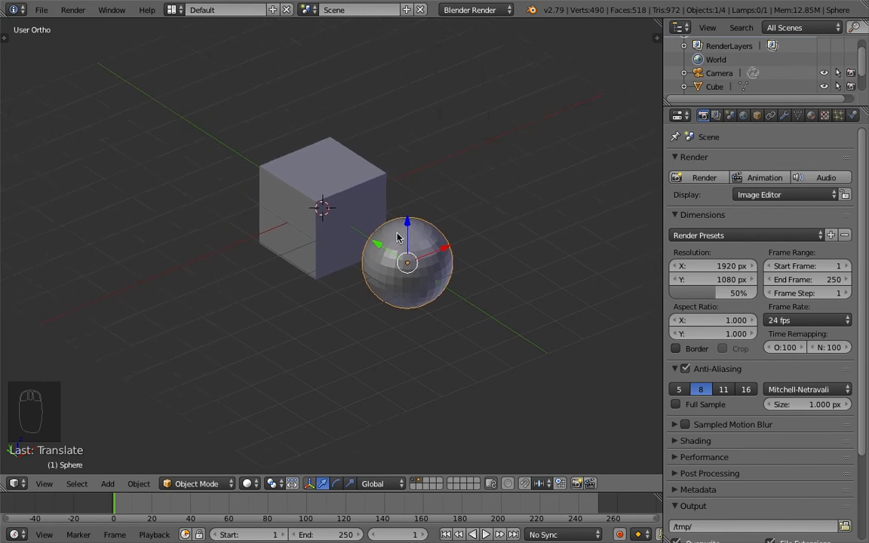
pyautogui.scroll(1, 336, 231)
pyautogui.keyDown('shift'); pyautogui.moveTo(318, 231); pyautogui.dragTo(317, 251, button='middle'); pyautogui.keyUp('shift')
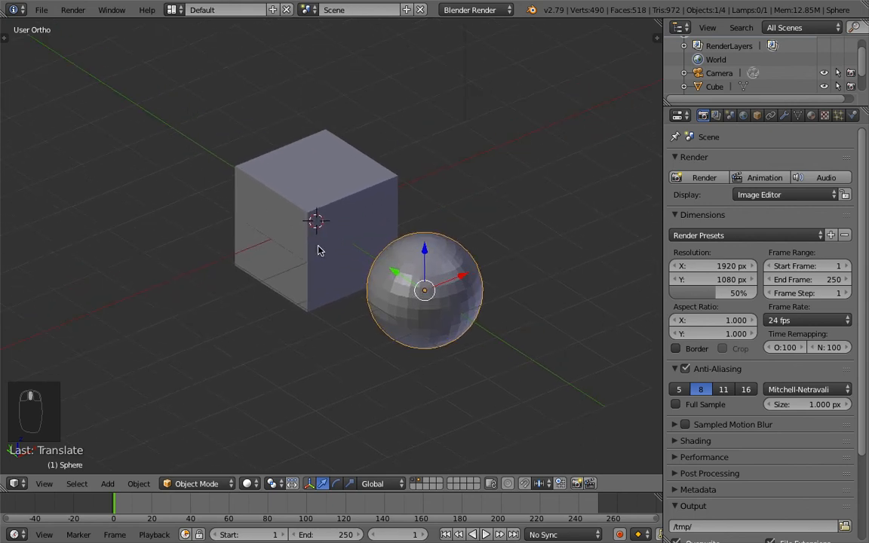
# Step: Select the cube and the sphere alternately, finishing with the cube selected
pyautogui.rightClick(291, 245)
pyautogui.rightClick(384, 275)
pyautogui.rightClick(385, 286)
pyautogui.rightClick(422, 305)
pyautogui.rightClick(301, 254)
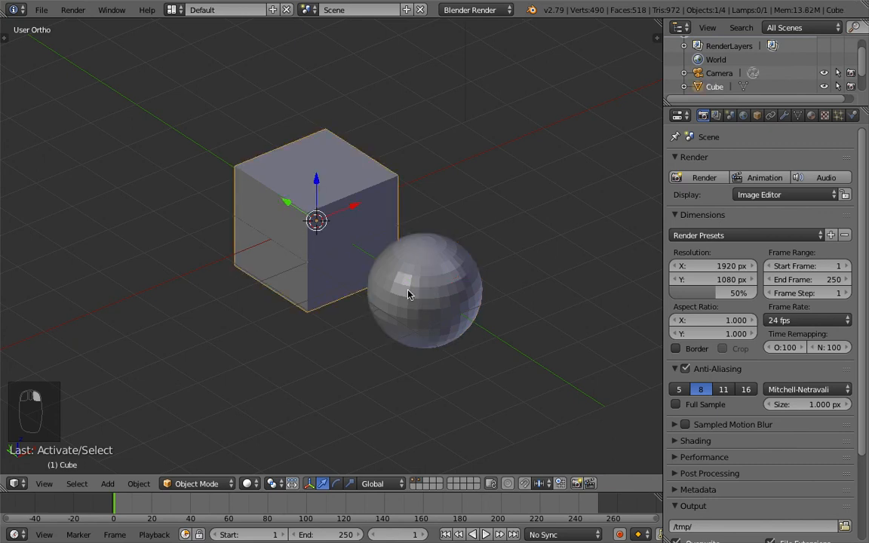
# Step: Show only the cube's layer and centre the cube in the view
pyautogui.moveTo(278, 249); pyautogui.dragTo(309, 215, button='middle')
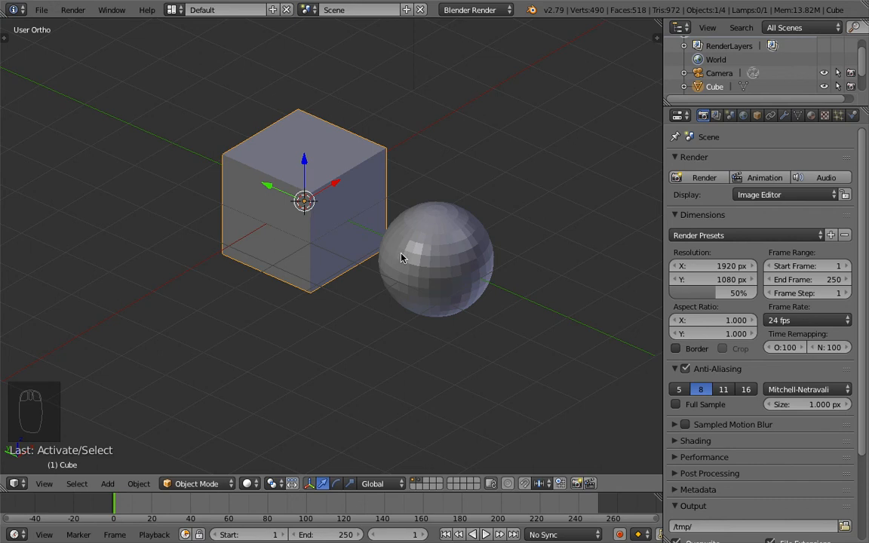
pyautogui.click(414, 483)
pyautogui.keyDown('shift'); pyautogui.moveTo(352, 270); pyautogui.dragTo(376, 239, button='middle'); pyautogui.keyUp('shift')
pyautogui.keyDown('shift'); pyautogui.moveTo(325, 229); pyautogui.dragTo(302, 249, button='middle'); pyautogui.keyUp('shift')
pyautogui.moveTo(415, 240); pyautogui.dragTo(439, 235, button='middle')
pyautogui.moveTo(388, 247); pyautogui.dragTo(413, 248, button='middle')
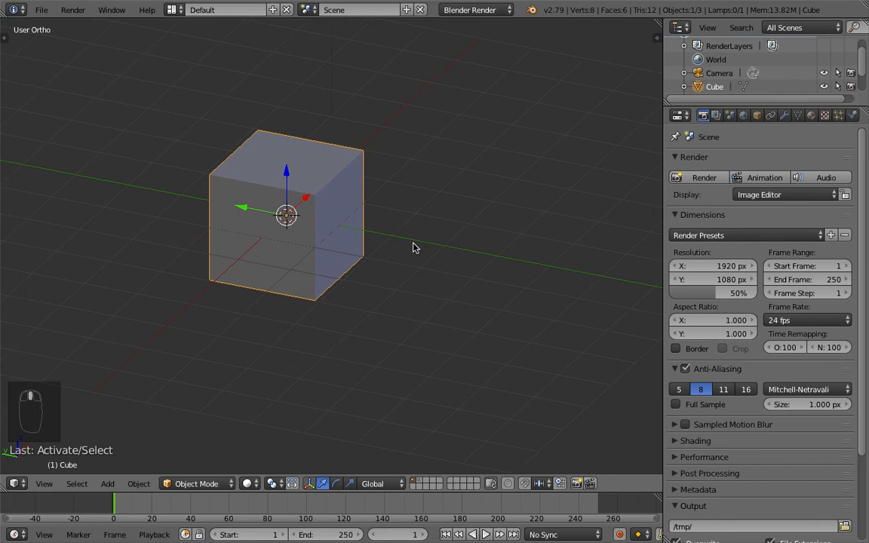
pyautogui.keyDown('shift'); pyautogui.moveTo(264, 221); pyautogui.dragTo(326, 205, button='middle'); pyautogui.keyUp('shift')
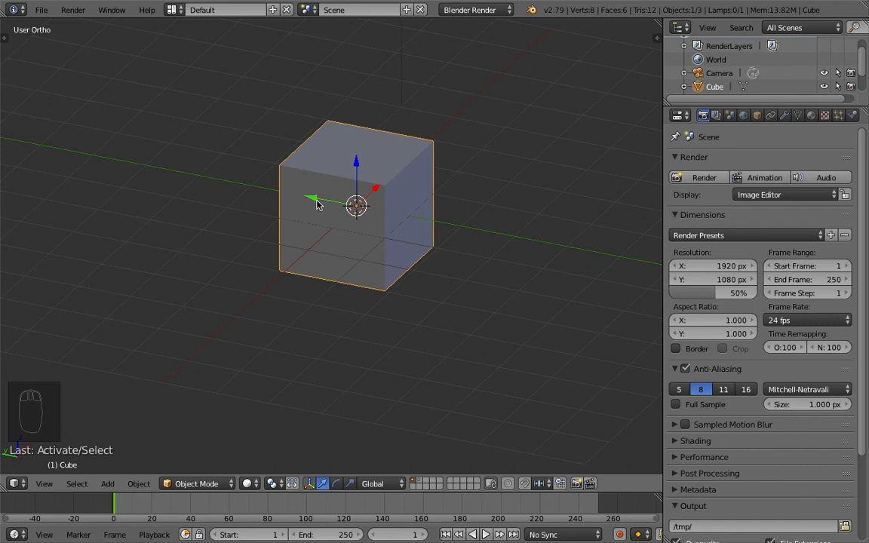
# Step: Move the cube along the global Y axis in the positive direction, away from the 3D cursor
pyautogui.moveTo(310, 205); pyautogui.dragTo(140, 174)
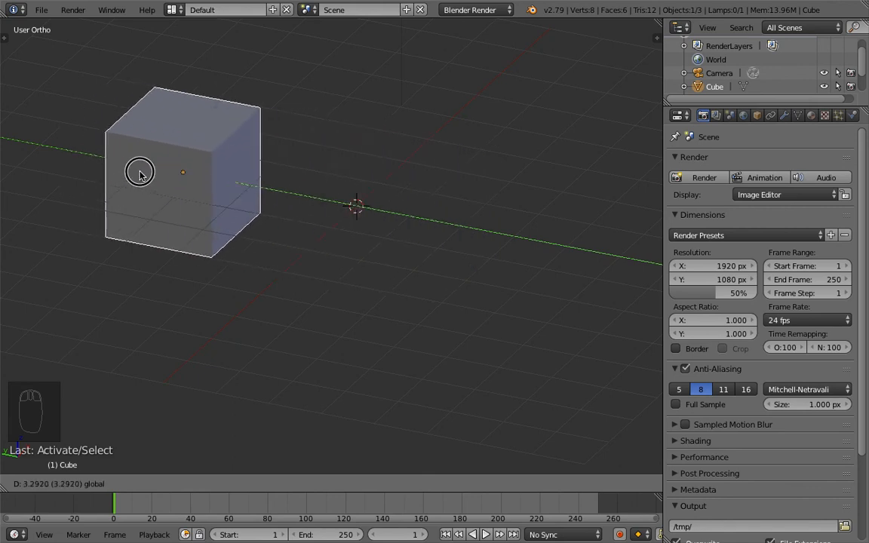
pyautogui.rightClick(140, 174)
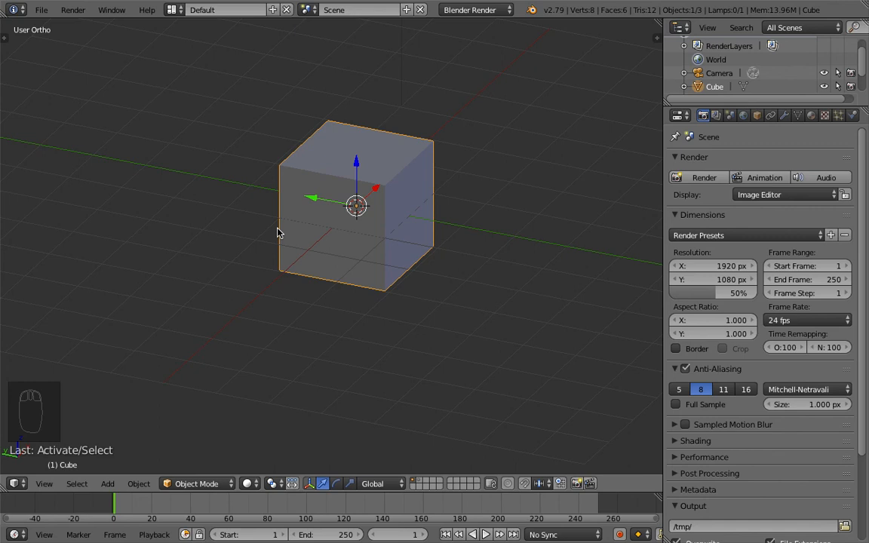
pyautogui.press('g')
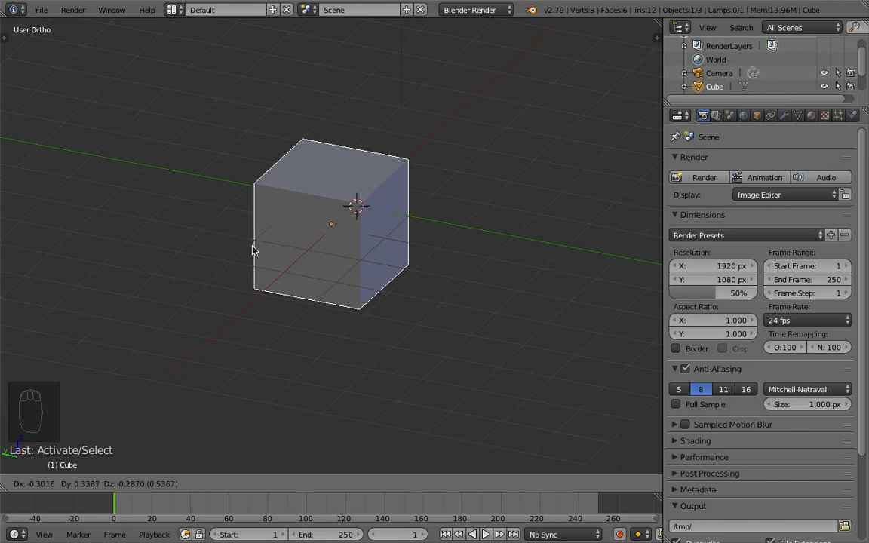
pyautogui.press('y')
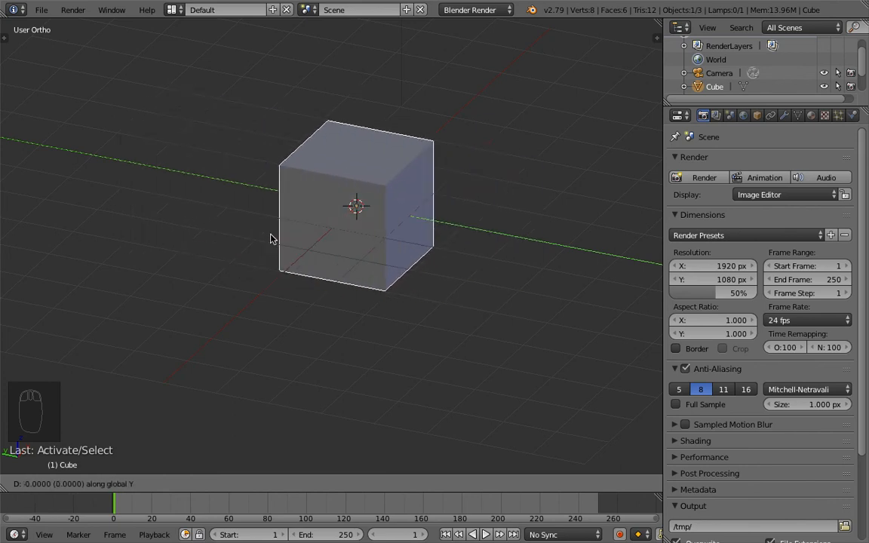
pyautogui.click(109, 212)
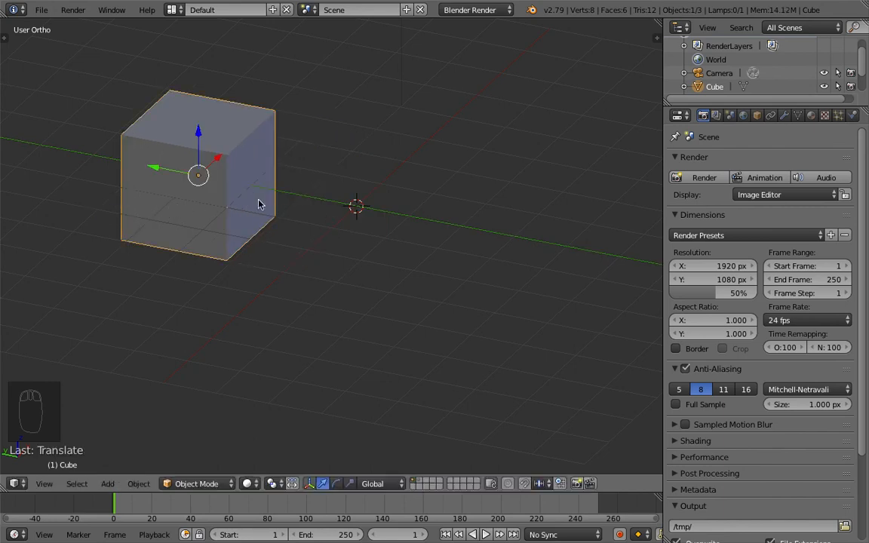
# Step: Move the cube up 1 unit along the global Z axis using increment snapping
pyautogui.keyDown('shift'); pyautogui.moveTo(260, 202); pyautogui.dragTo(271, 237, button='middle'); pyautogui.keyUp('shift')
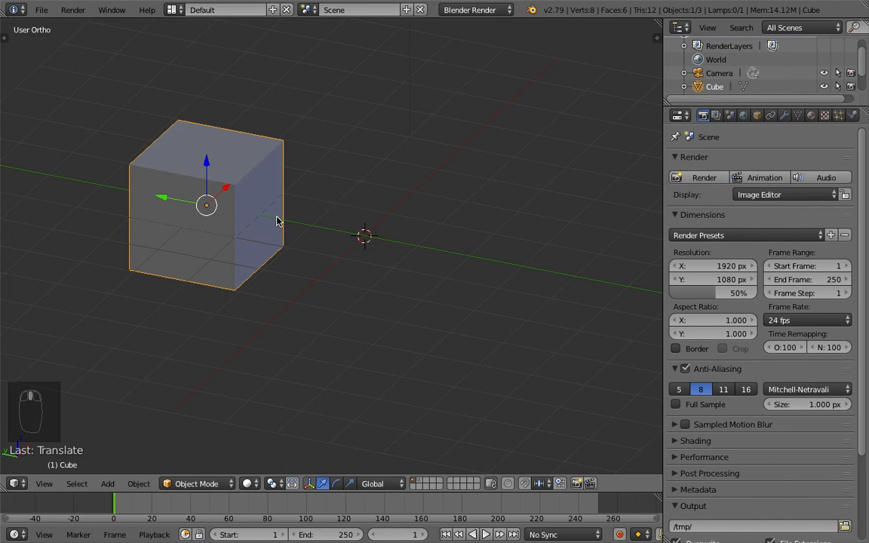
pyautogui.scroll(-3, 277, 221)
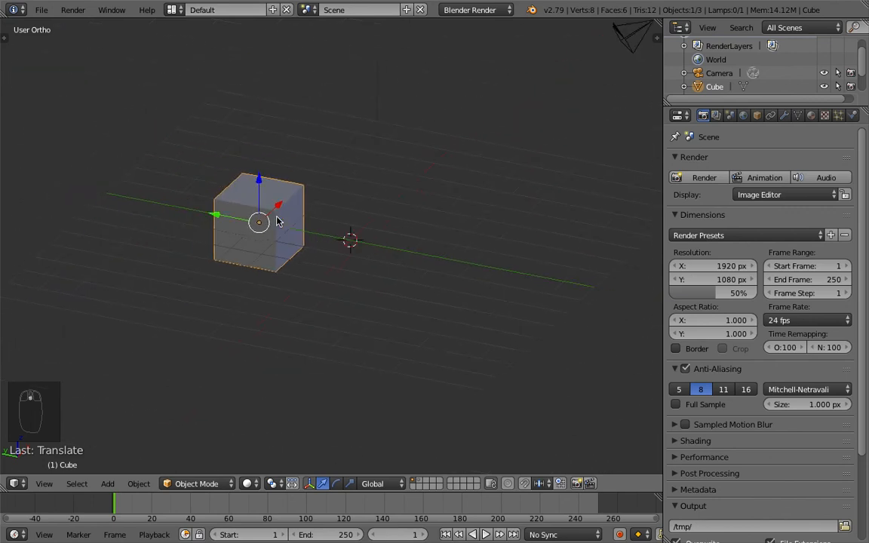
pyautogui.press('g')
pyautogui.press('z')
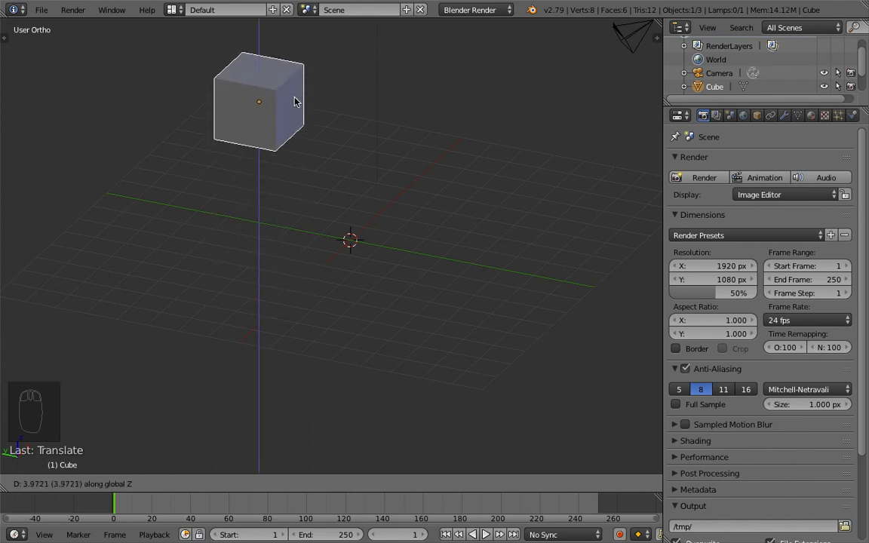
pyautogui.press('ctrl')
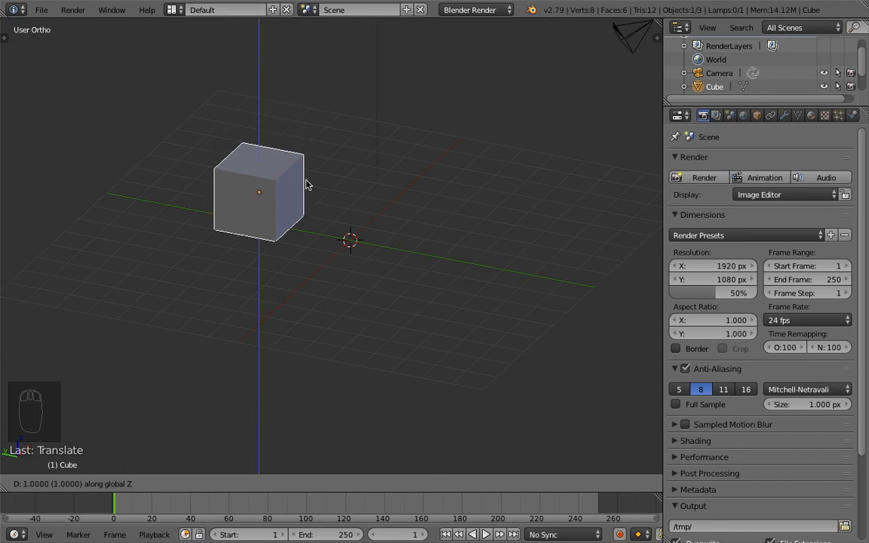
pyautogui.click(308, 180)
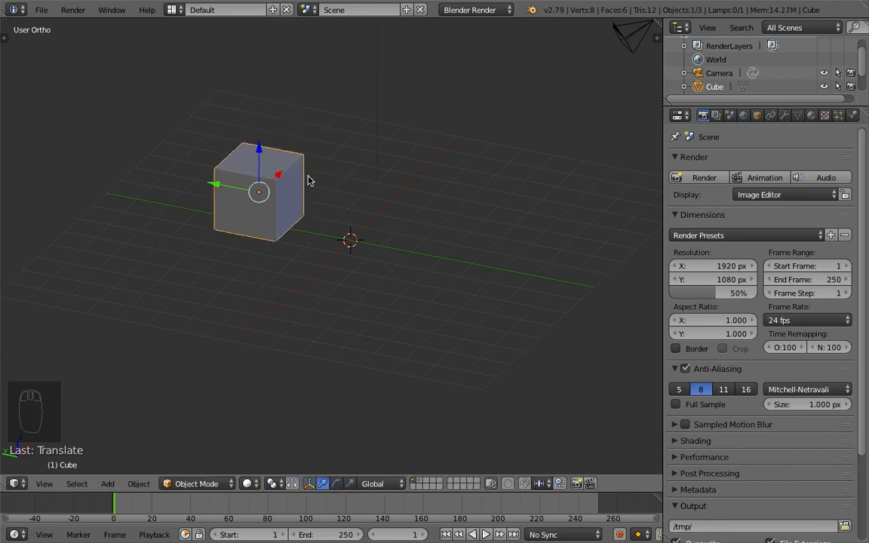
pyautogui.press('g')
pyautogui.press('z')
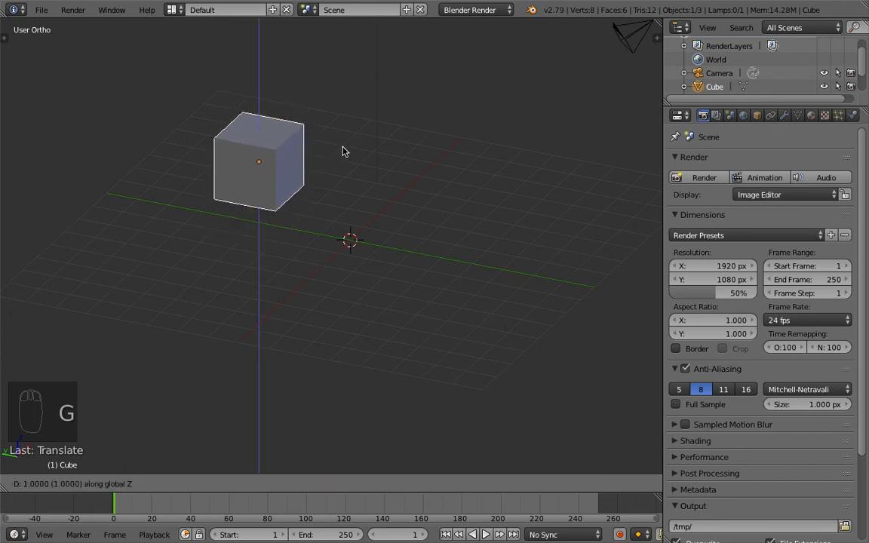
pyautogui.rightClick(341, 160)
# Step: Move the cube a short distance along the global X axis in the positive direction
pyautogui.press('g')
pyautogui.press('x')
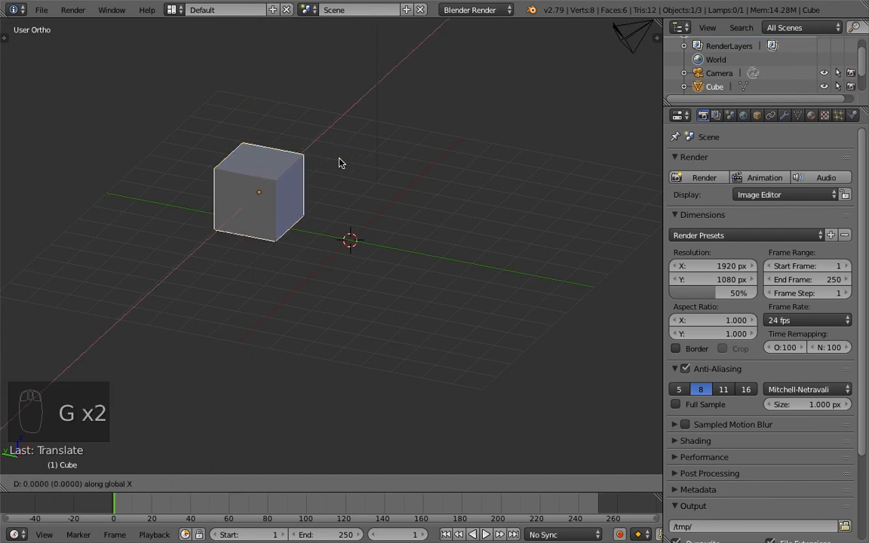
pyautogui.click(377, 176)
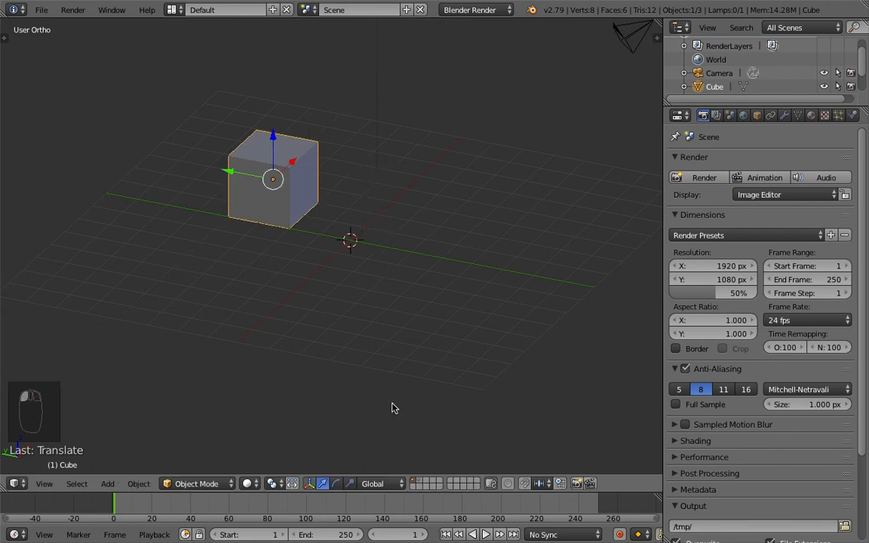
# Step: Switch the cube's transform manipulator from translation to rotation
pyautogui.click(337, 484)
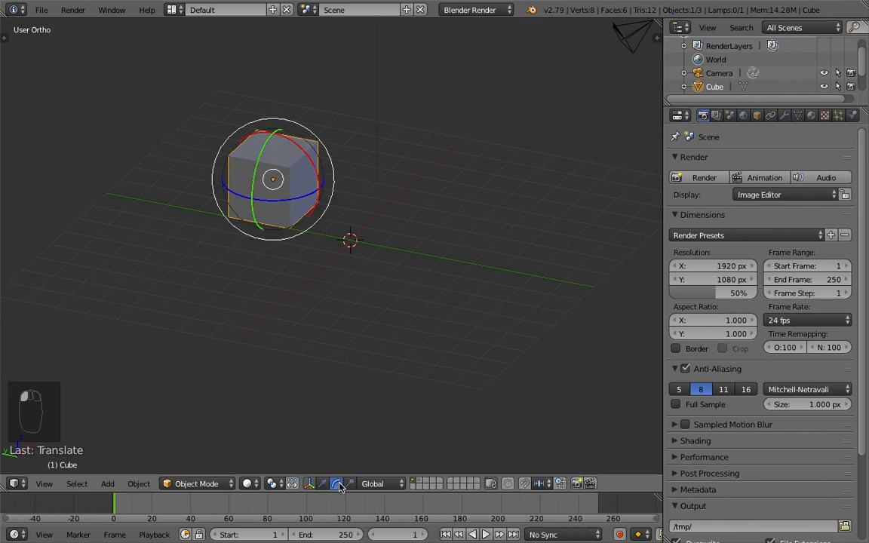
pyautogui.scroll(-3, 278, 136)
pyautogui.scroll(4, 275, 132)
pyautogui.keyDown('shift'); pyautogui.moveTo(274, 132); pyautogui.dragTo(304, 198, button='middle'); pyautogui.keyUp('shift')
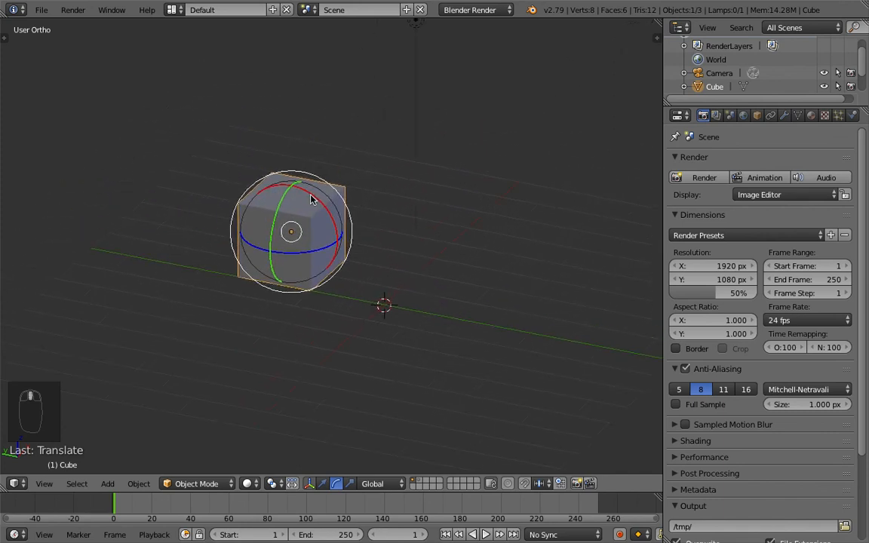
# Step: Try rotating the cube about the global X axis and about the Y axis with the rotation manipulator
pyautogui.moveTo(309, 197); pyautogui.dragTo(269, 194)
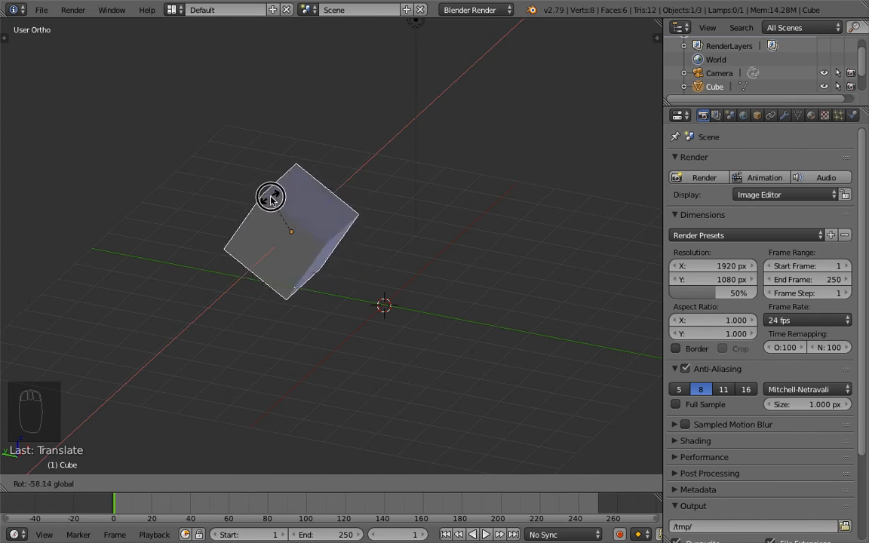
pyautogui.rightClick(294, 200)
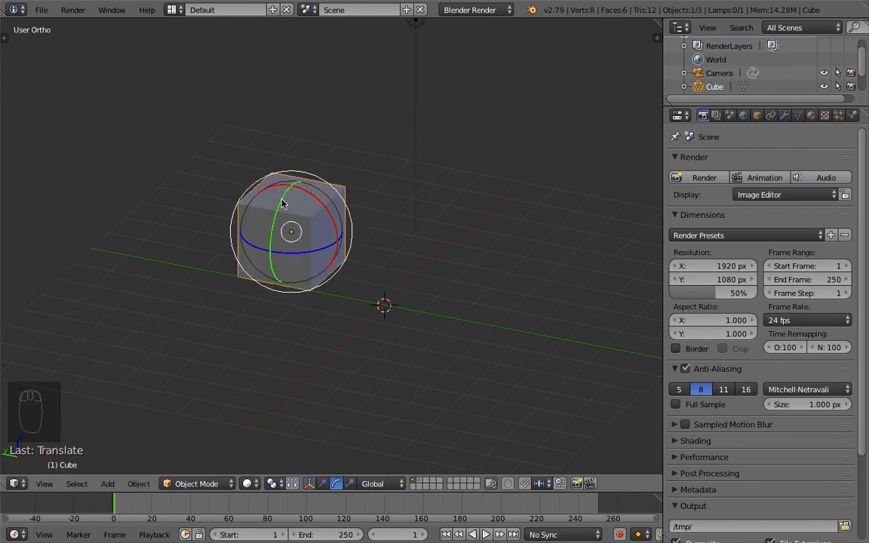
pyautogui.moveTo(283, 204); pyautogui.dragTo(394, 241)
pyautogui.rightClick(287, 235)
pyautogui.rightClick(394, 243)
# Step: Rotate the cube freehand about the global X axis
pyautogui.press('r')
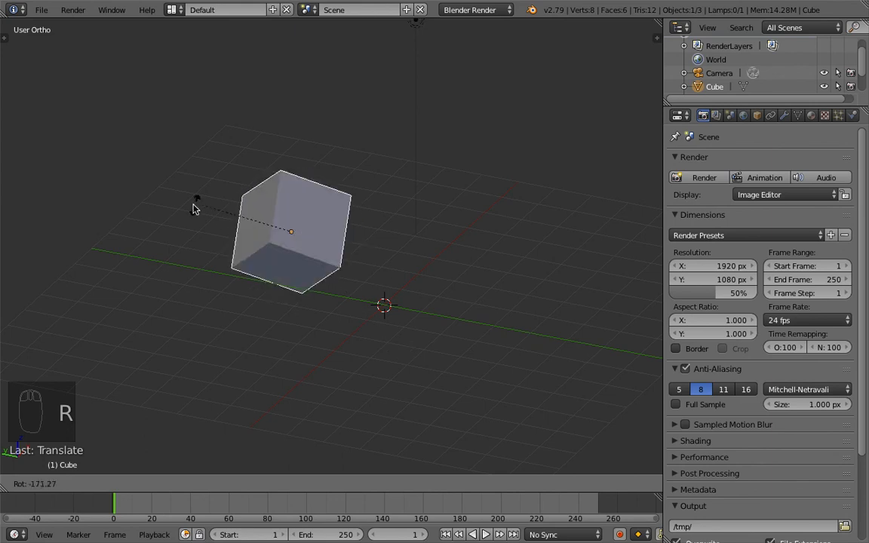
pyautogui.press('x')
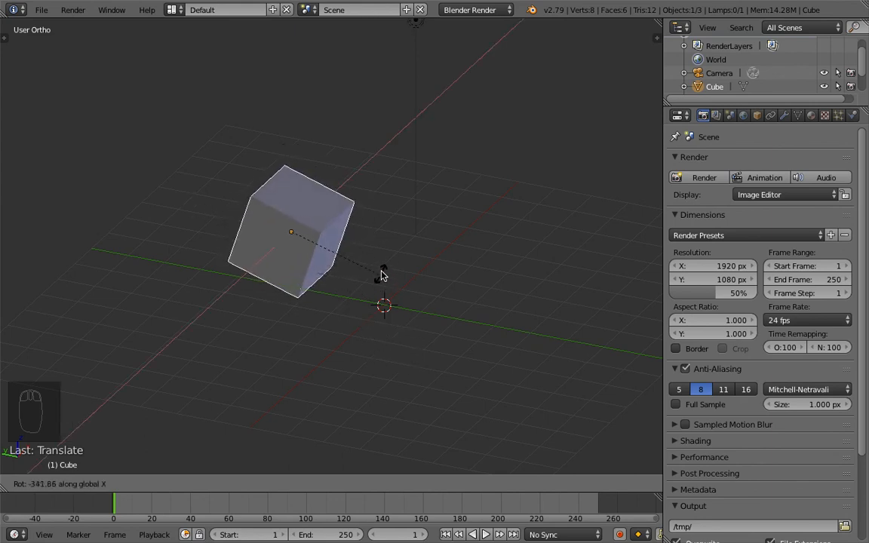
pyautogui.click(383, 347)
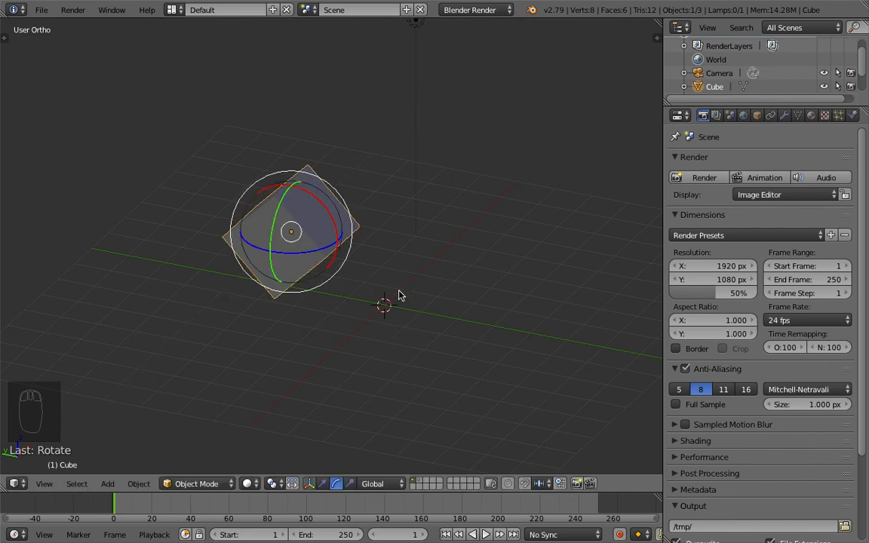
# Step: Switch the transform manipulator to scale and try its Y, X and Z handles on the cube
pyautogui.click(349, 484)
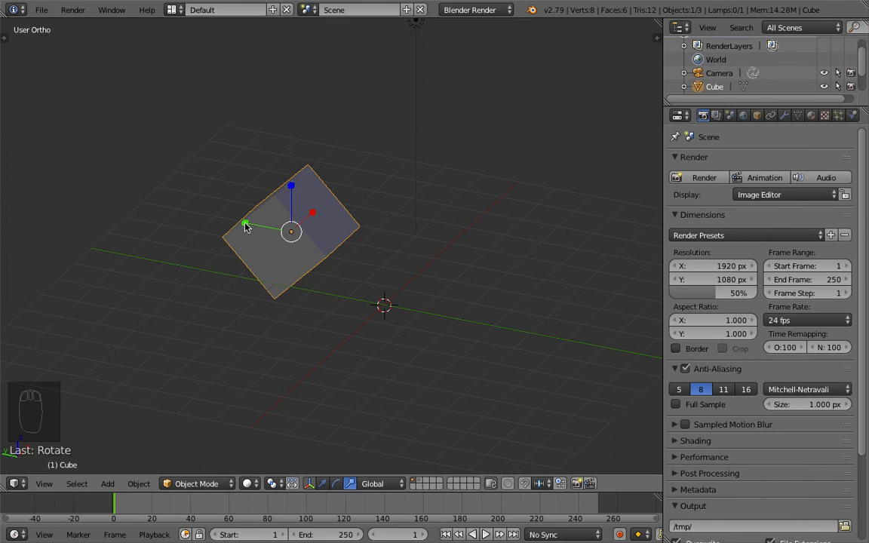
pyautogui.moveTo(245, 225); pyautogui.dragTo(377, 241)
pyautogui.rightClick(376, 241)
pyautogui.moveTo(315, 219); pyautogui.dragTo(402, 181)
pyautogui.rightClick(401, 181)
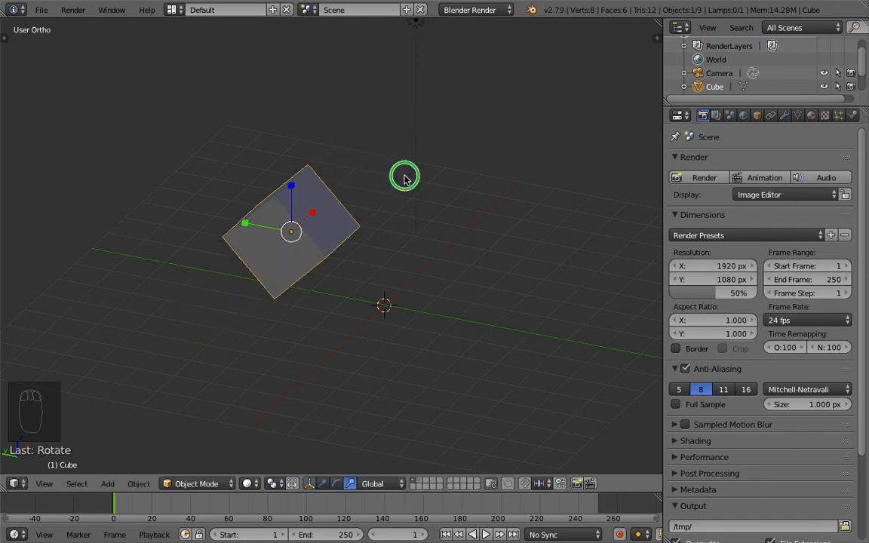
pyautogui.moveTo(268, 170); pyautogui.dragTo(291, 184)
pyautogui.rightClick(292, 187)
# Step: Try scaling the cube with the Scale command constrained to the global X axis and to the global Y axis
pyautogui.keyDown('shift'); pyautogui.moveTo(366, 189); pyautogui.dragTo(384, 227, button='middle'); pyautogui.keyUp('shift')
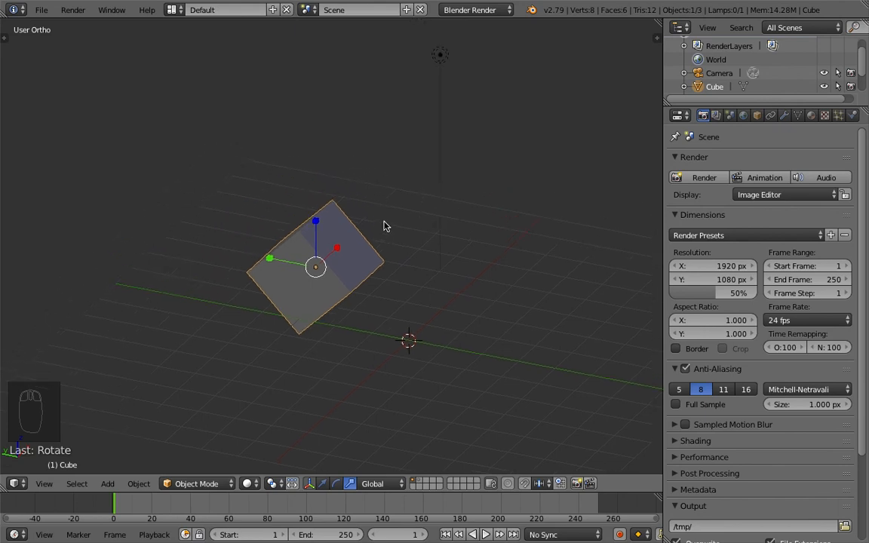
pyautogui.press('s')
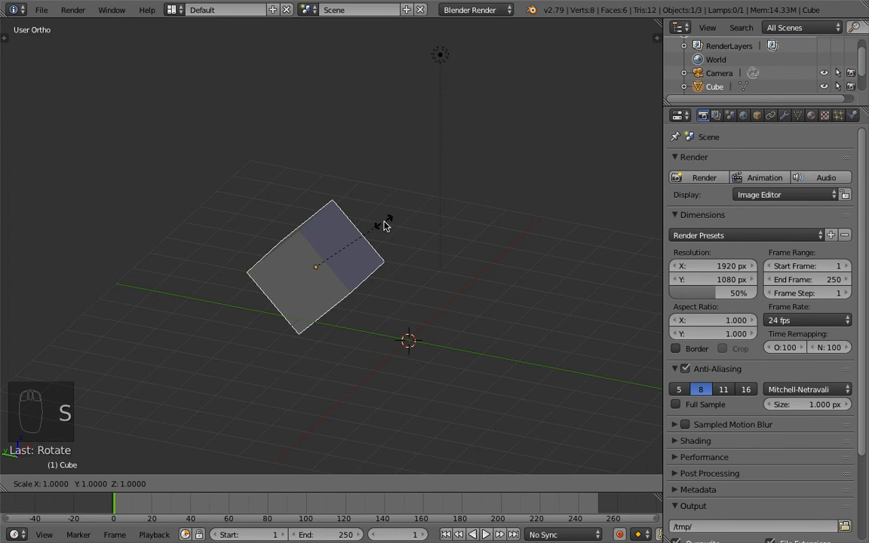
pyautogui.press('x')
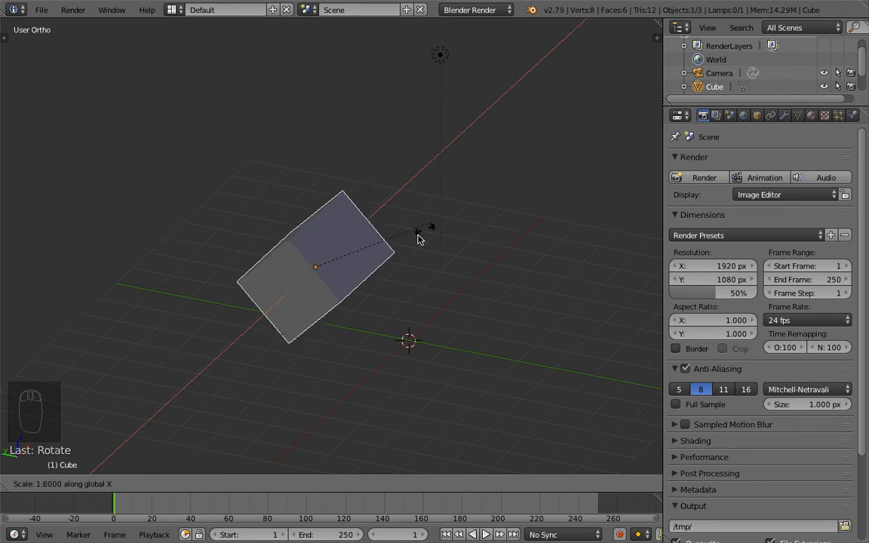
pyautogui.rightClick(473, 191)
pyautogui.press('s')
pyautogui.press('y')
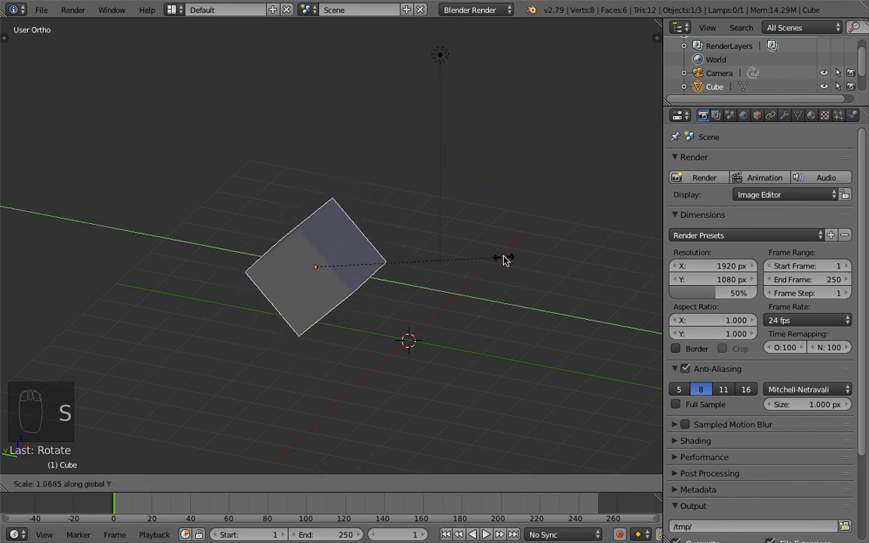
pyautogui.rightClick(503, 260)
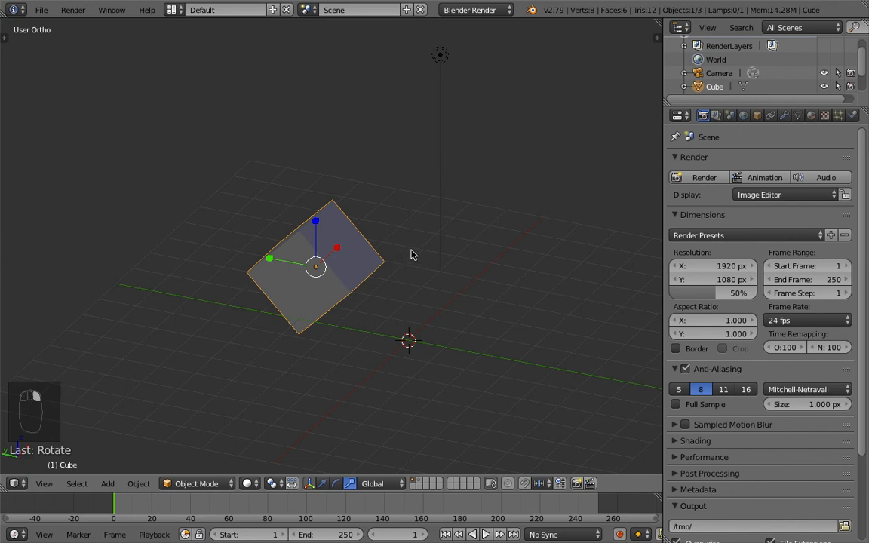
# Step: Enlarge the cube by scaling it along the global Z axis
pyautogui.press('s')
pyautogui.press('z')
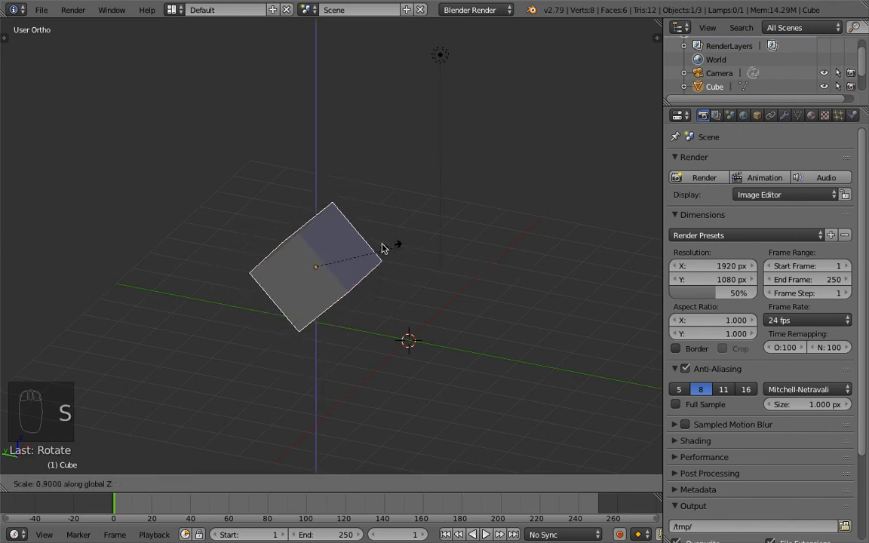
pyautogui.click(536, 255)
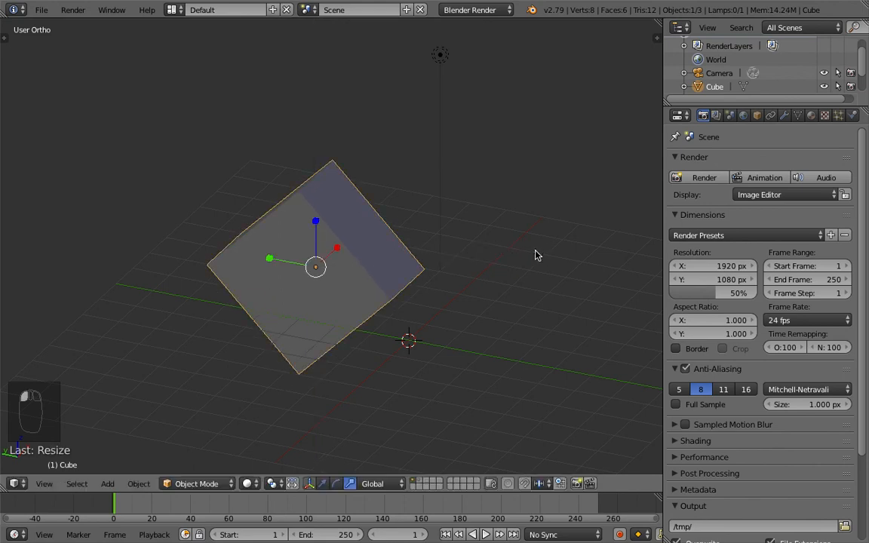
# Step: Try moving, rotating and scaling the cube freely without any axis constraint
pyautogui.press('s')
pyautogui.rightClick(535, 255)
pyautogui.keyDown('shift'); pyautogui.moveTo(405, 231); pyautogui.dragTo(360, 279, button='middle'); pyautogui.keyUp('shift')
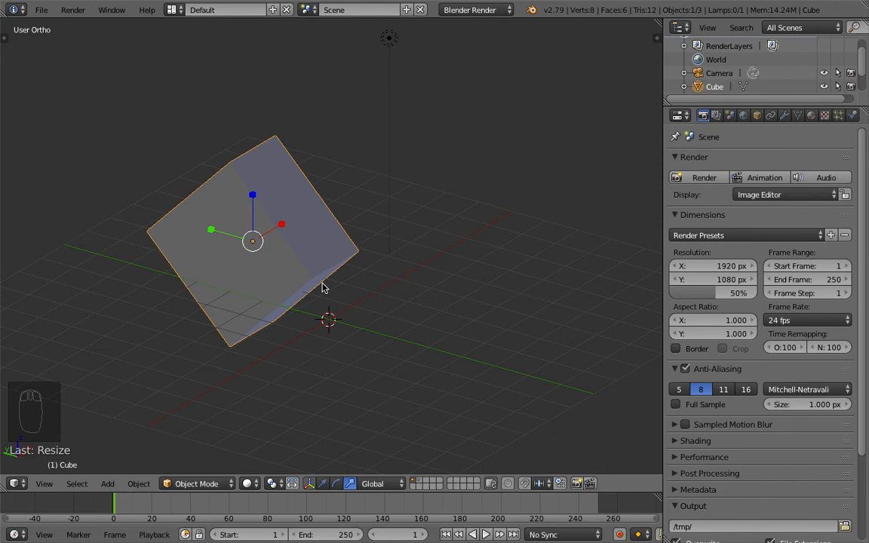
pyautogui.press('g')
pyautogui.rightClick(427, 264)
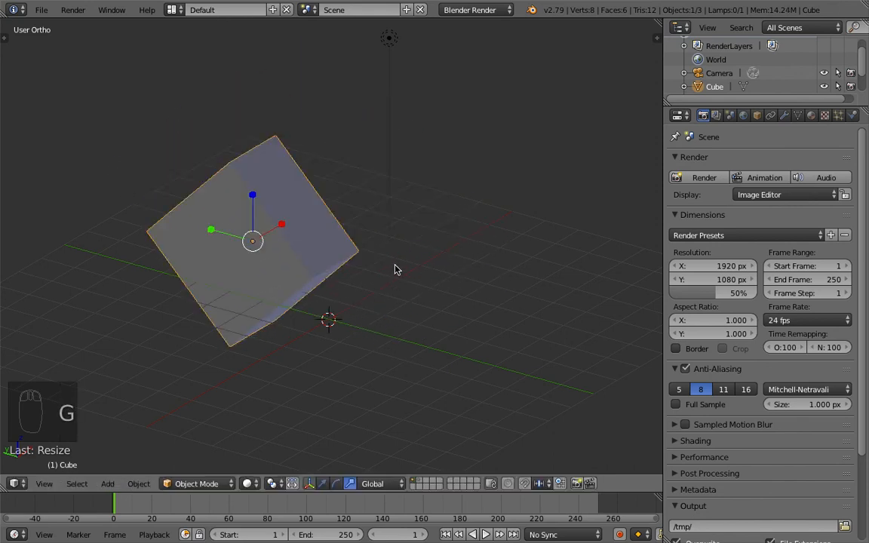
pyautogui.press('r')
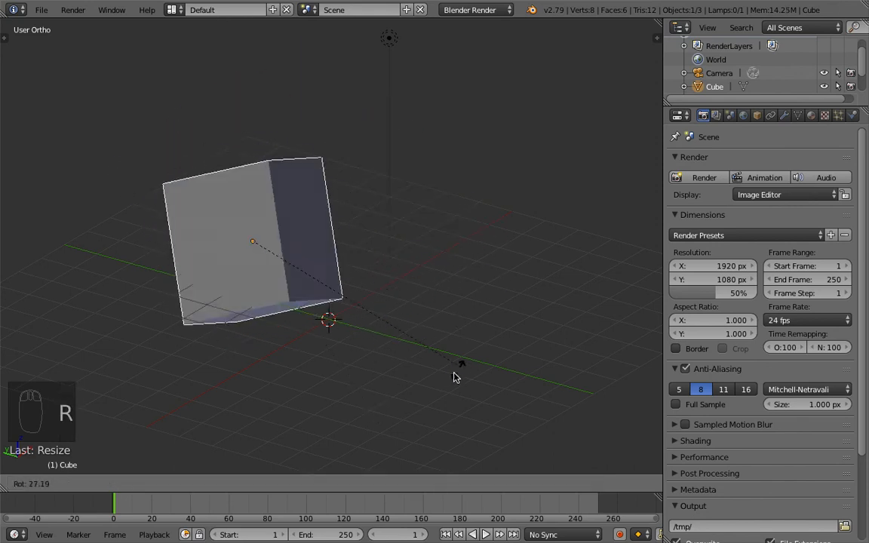
pyautogui.rightClick(423, 298)
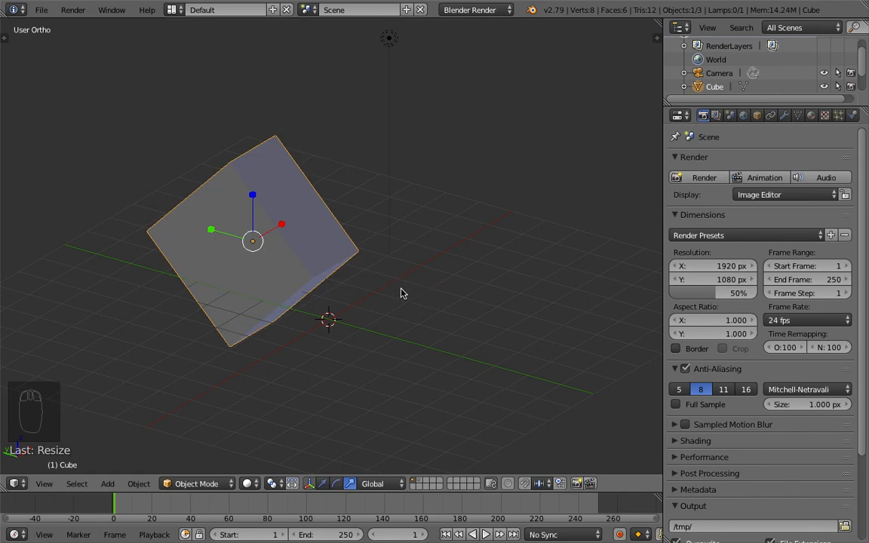
pyautogui.press('s')
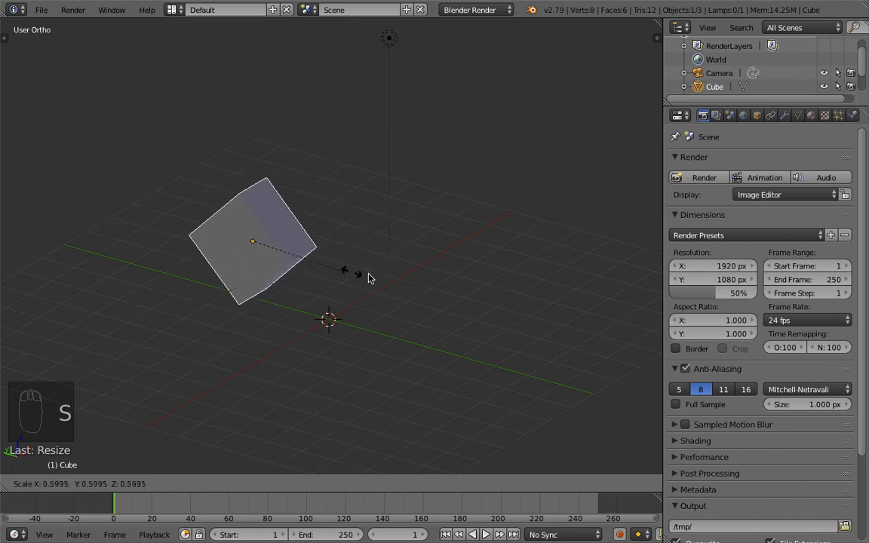
pyautogui.rightClick(475, 289)
# Step: Delete the cube from the scene
pyautogui.moveTo(421, 289)
pyautogui.keyDown('shift'); pyautogui.mouseDown(button='middle')
pyautogui.moveTo(392, 293)
pyautogui.moveTo(419, 295)
pyautogui.mouseUp(button='middle'); pyautogui.keyUp('shift')
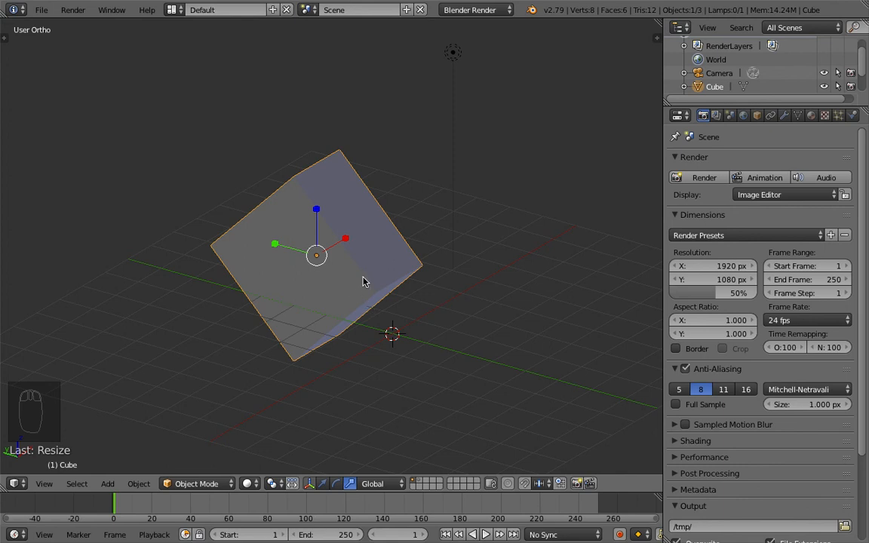
pyautogui.keyDown('shift'); pyautogui.moveTo(380, 316); pyautogui.dragTo(351, 224, button='middle'); pyautogui.keyUp('shift')
pyautogui.press('x')
pyautogui.click(334, 288)
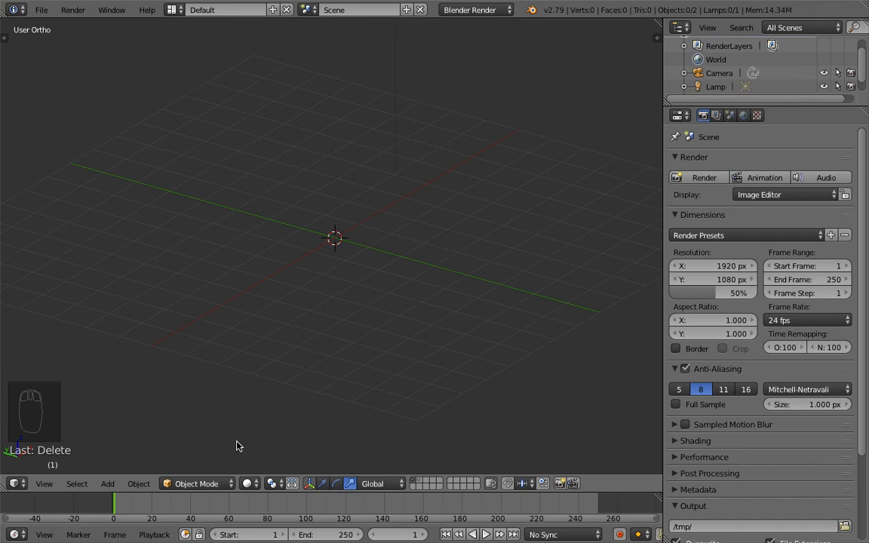
# Step: Add a plane mesh at the 3D cursor
pyautogui.click(108, 483)
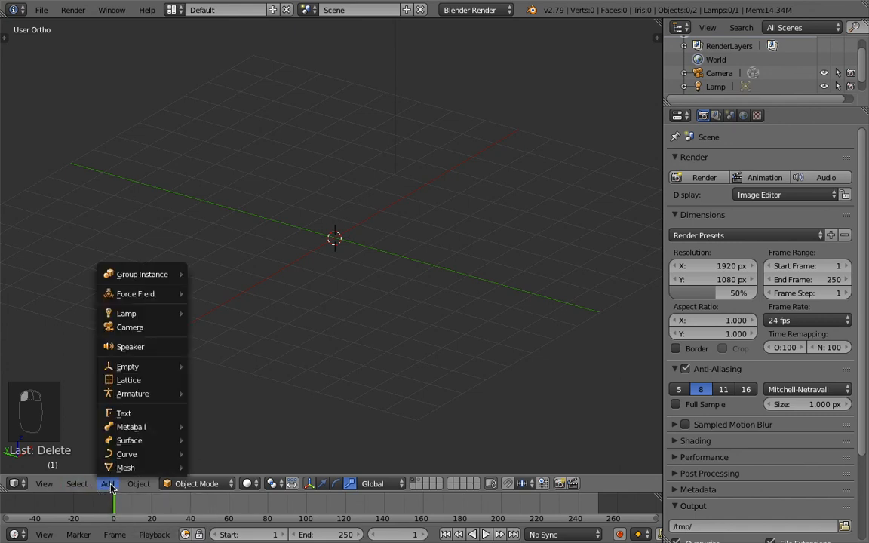
pyautogui.hotkey('shift', 'a')
pyautogui.moveTo(291, 242)
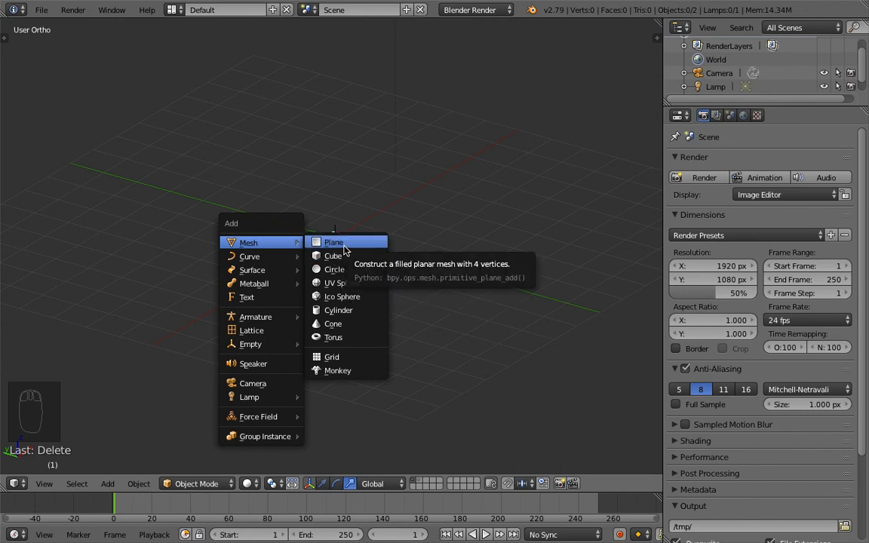
pyautogui.click(344, 246)
pyautogui.scroll(-2, 337, 233)
pyautogui.scroll(6, 338, 229)
pyautogui.moveTo(338, 228); pyautogui.dragTo(346, 248, button='middle')
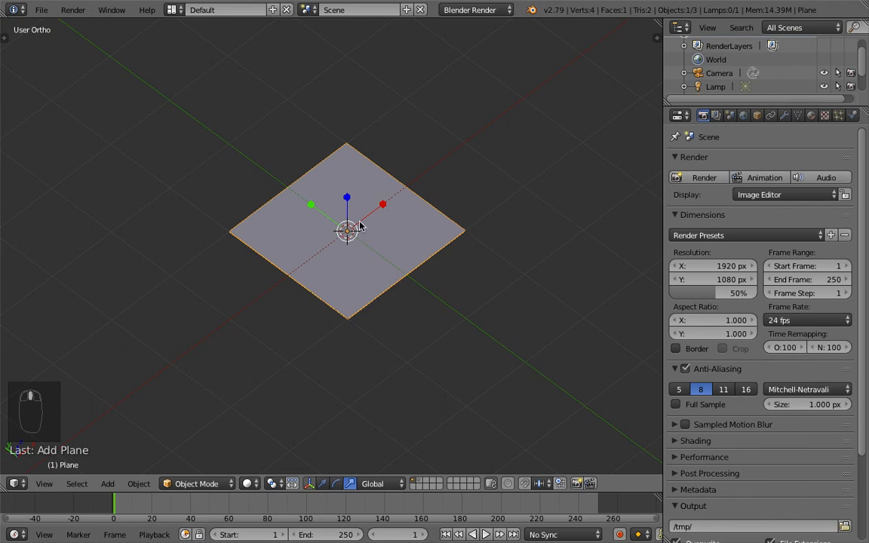